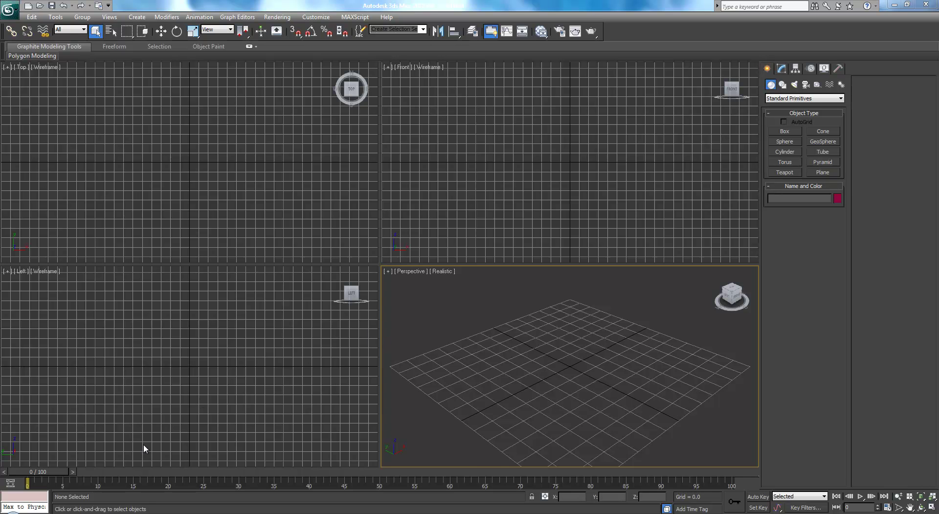
- Examine the Lantern Reference photo's overall shape and proportions, then move the photo window clear of the modeling viewports
key("alt+Tab")
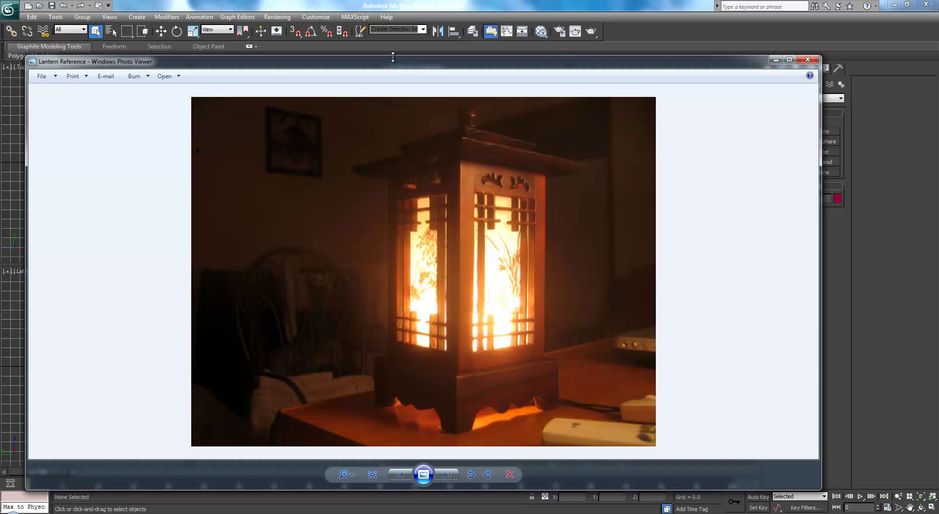
left_click_drag(394, 64, 938, 66)
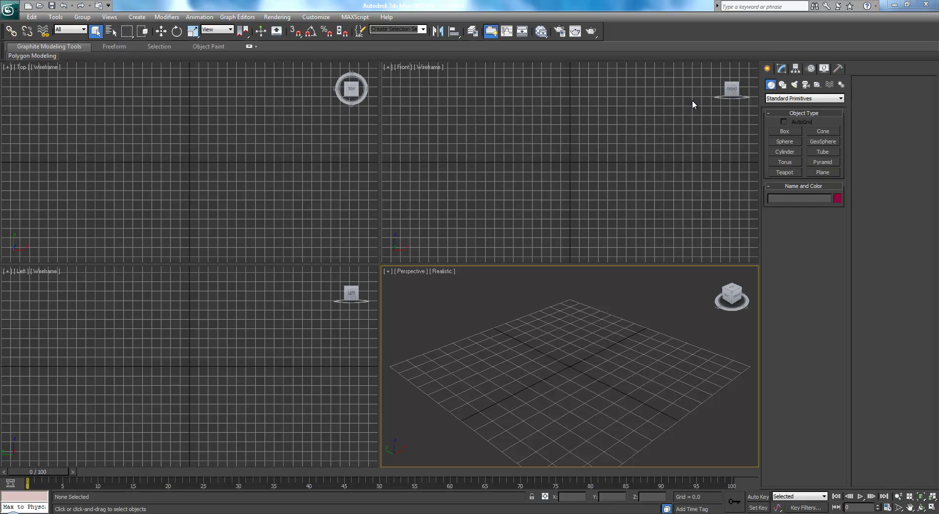
left_click(500, 321)
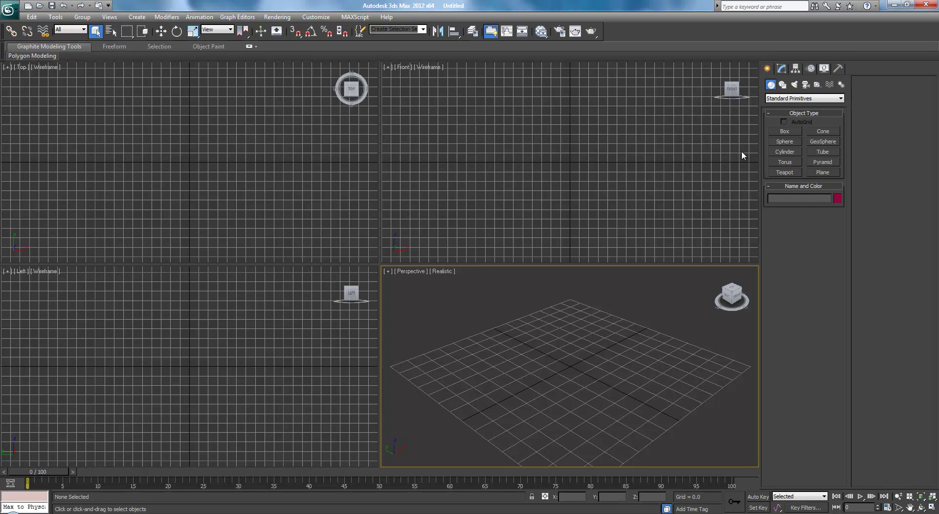
- Draw a box about 145 long, 137 wide and 6 high in the Front viewport, and show edged faces in Perspective
left_click(776, 133)
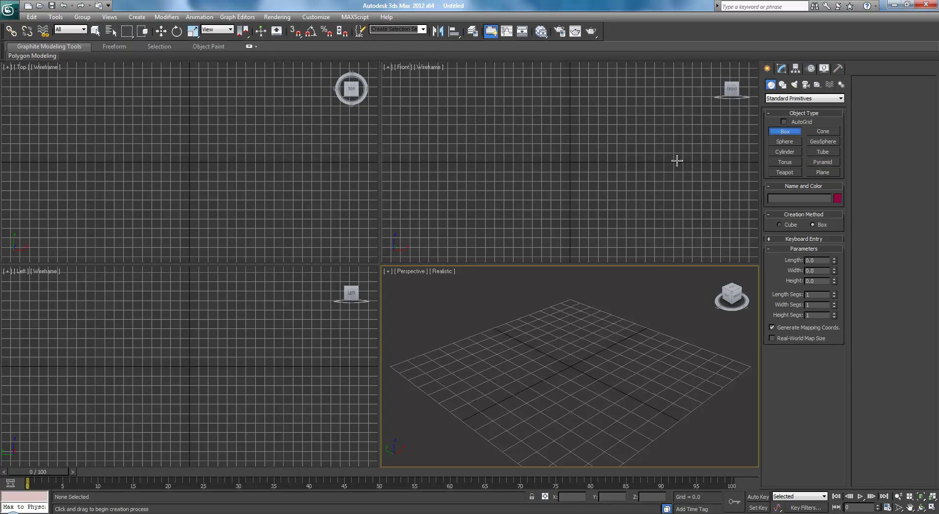
left_click_drag(498, 96, 626, 233)
middle_click_drag(601, 335, 589, 381)
key("j")
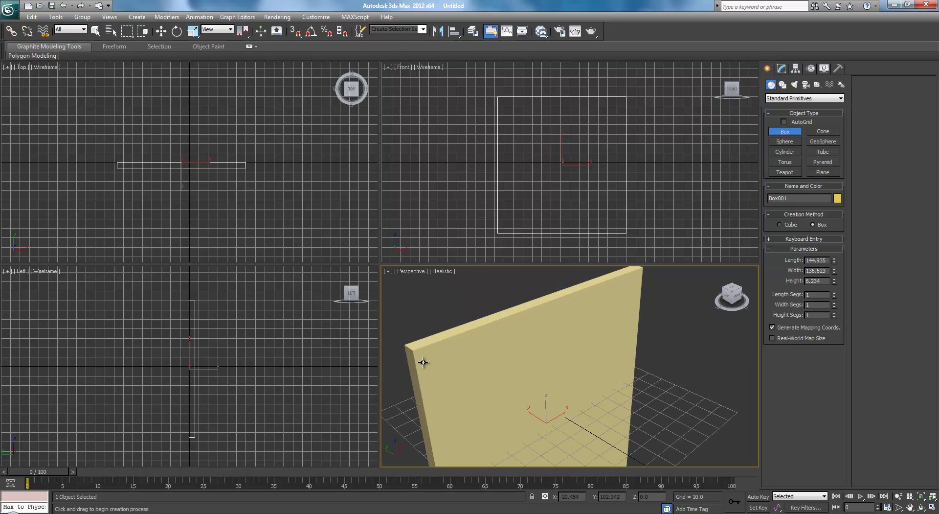
middle_click_drag(470, 325, 514, 336)
key("F4")
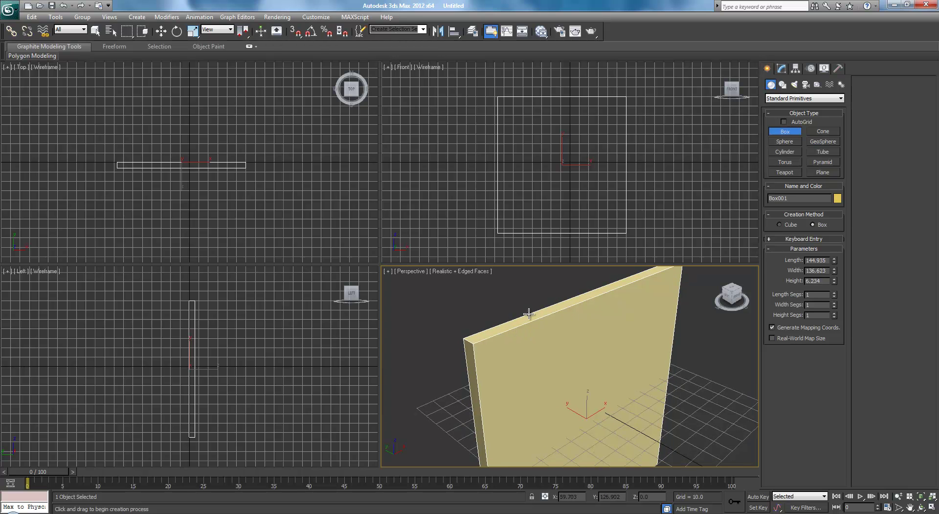
- Stretch the box's length to about 229 to make it a tall panel
middle_click_drag(625, 163, 625, 143)
scroll(570, 162, "up", 2)
scroll(570, 162, "down", 4)
scroll(570, 162, "up", 2)
scroll(570, 162, "down", 1)
middle_click_drag(651, 145, 653, 165)
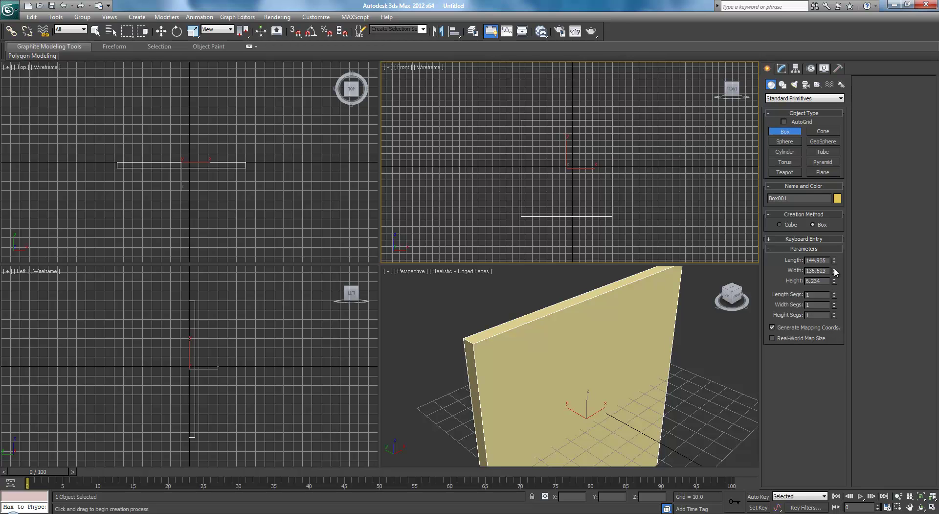
left_click_drag(834, 260, 829, 232)
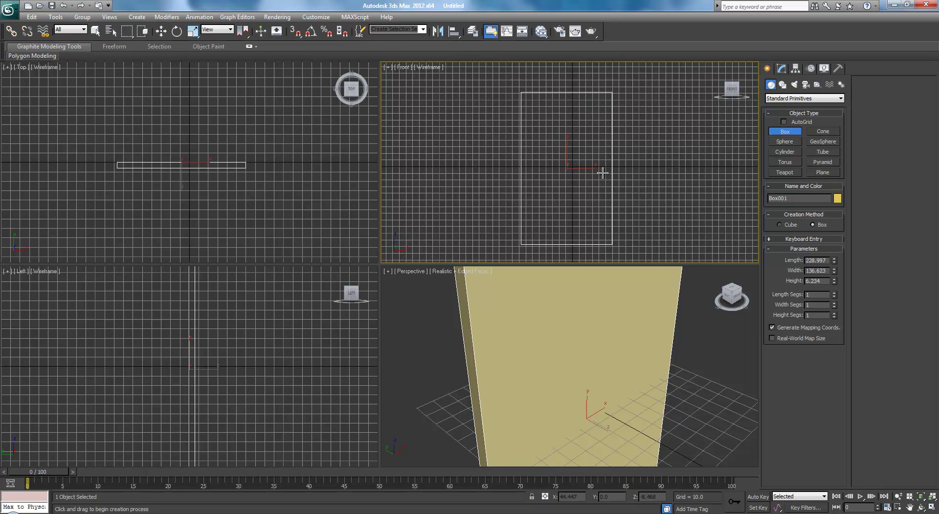
middle_click_drag(645, 151, 630, 150)
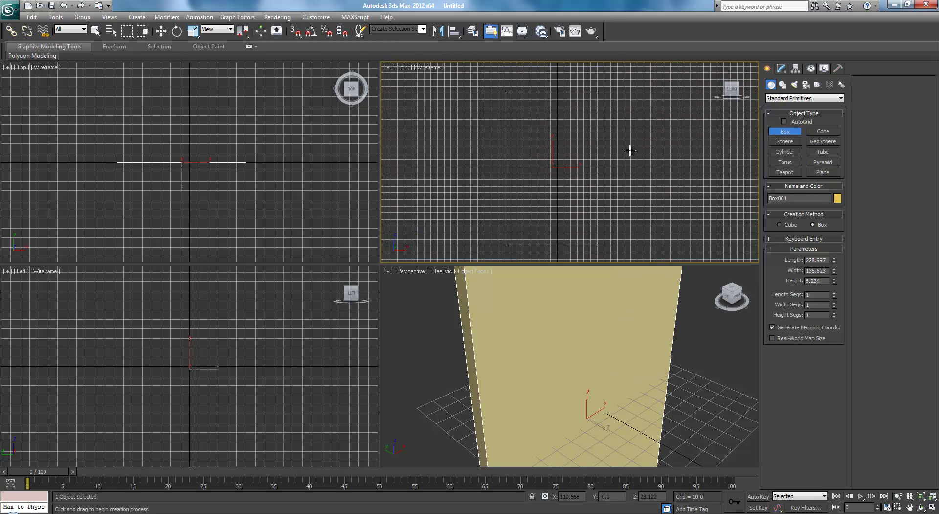
- Compare the panel's proportions with the Lantern Reference photo and move the photo window off the viewports again
left_click_drag(938, 90, 657, 66)
left_click_drag(327, 160, 839, 161)
left_click_drag(896, 84, 470, 100)
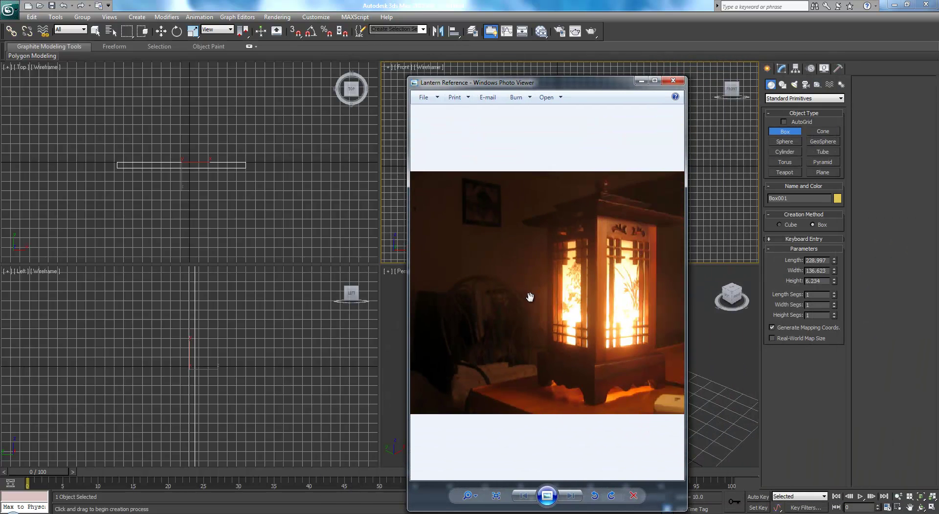
left_click_drag(611, 85, 864, 64)
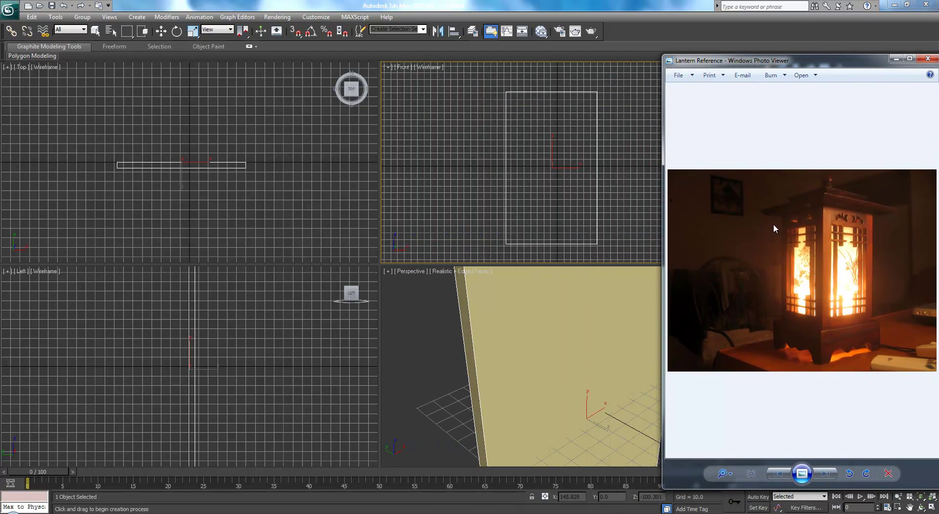
left_click_drag(778, 62, 938, 66)
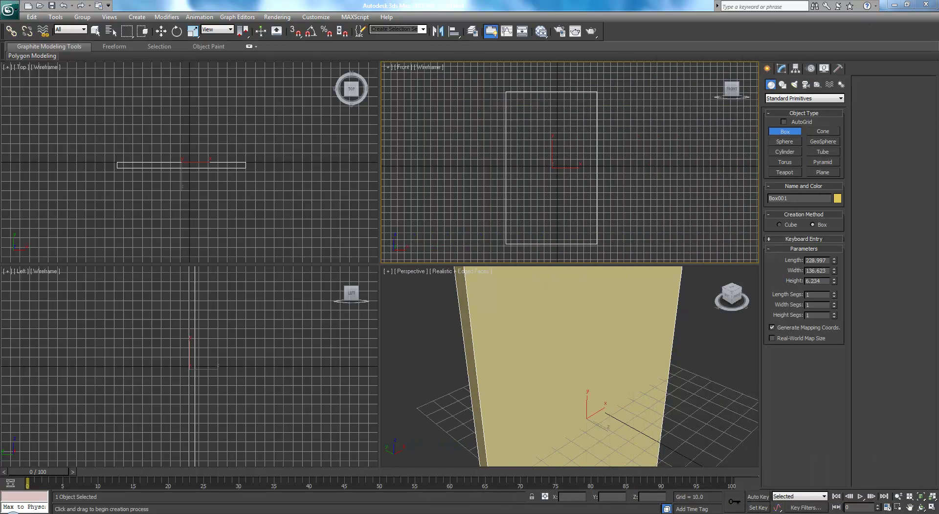
- Set the panel's length to 230 and its width to 140
middle_click_drag(555, 167, 558, 168)
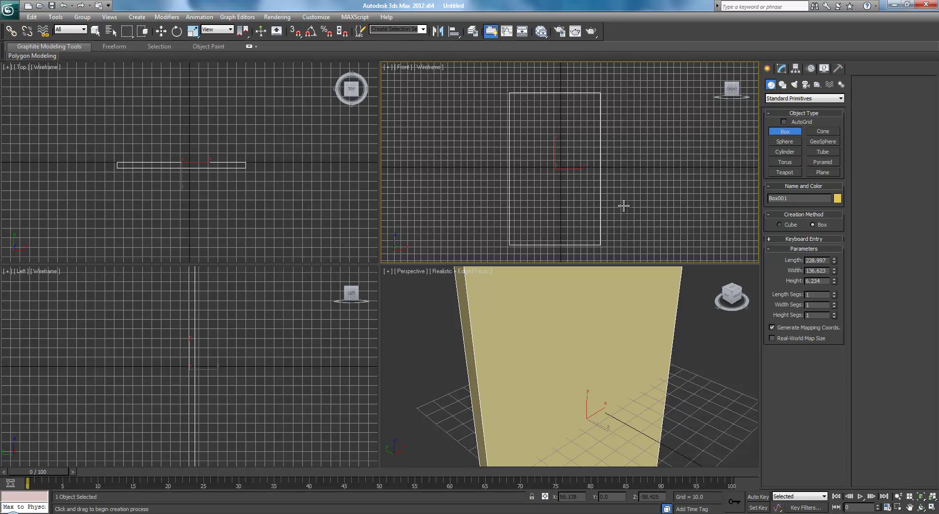
middle_click_drag(606, 300, 570, 325, "alt")
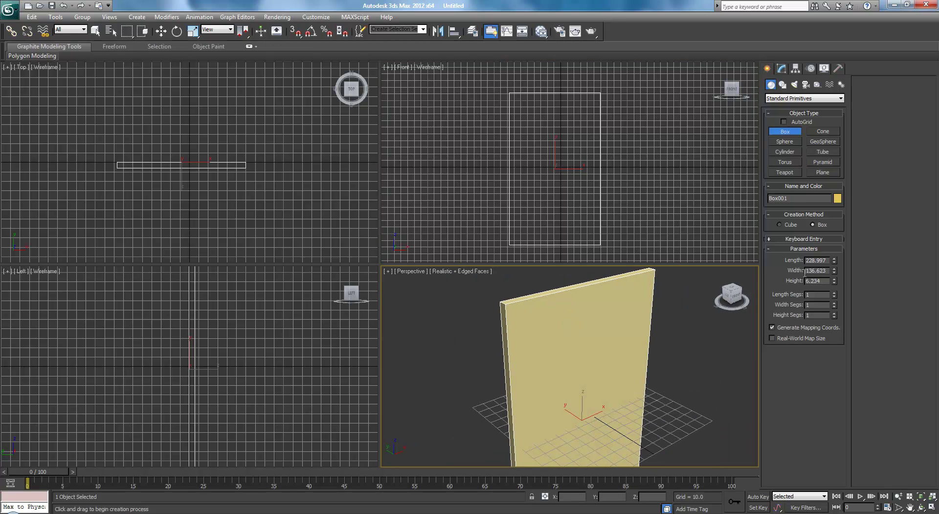
left_click(829, 261)
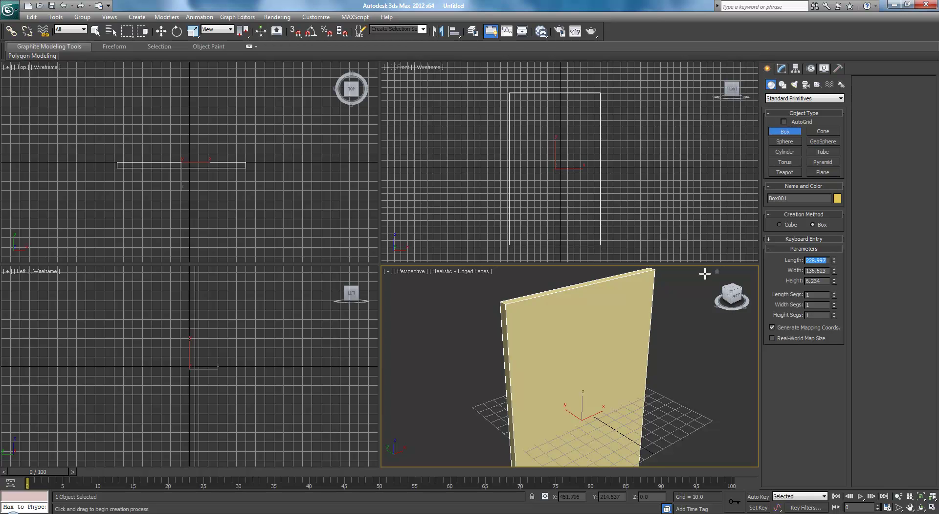
type("230")
key("Return")
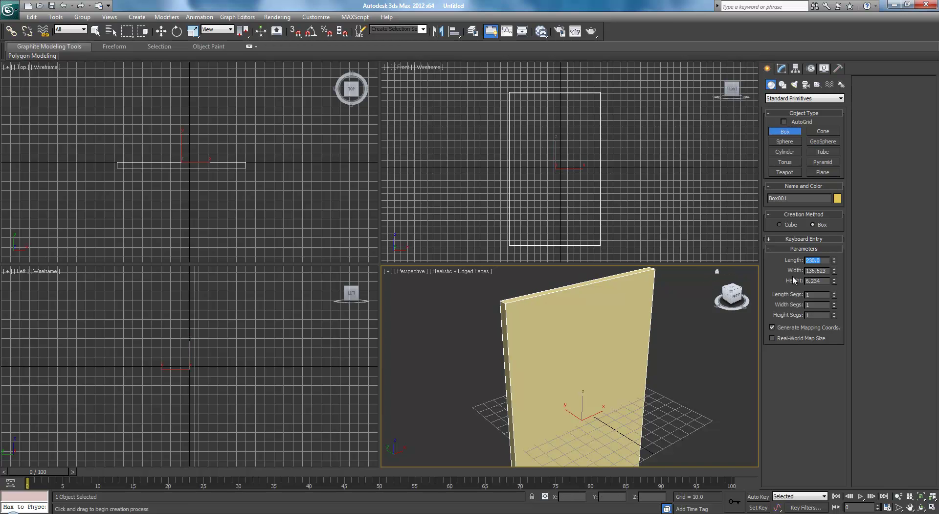
key("Tab")
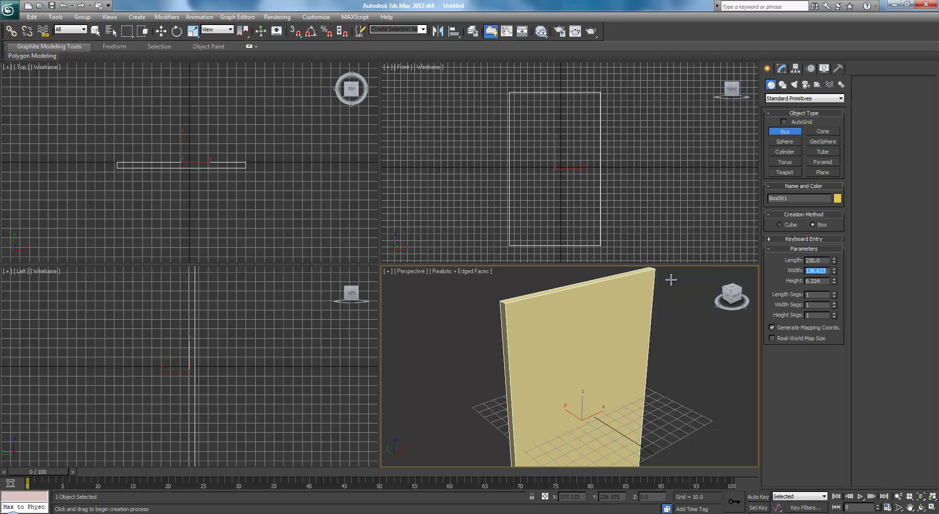
type("140")
key("Return")
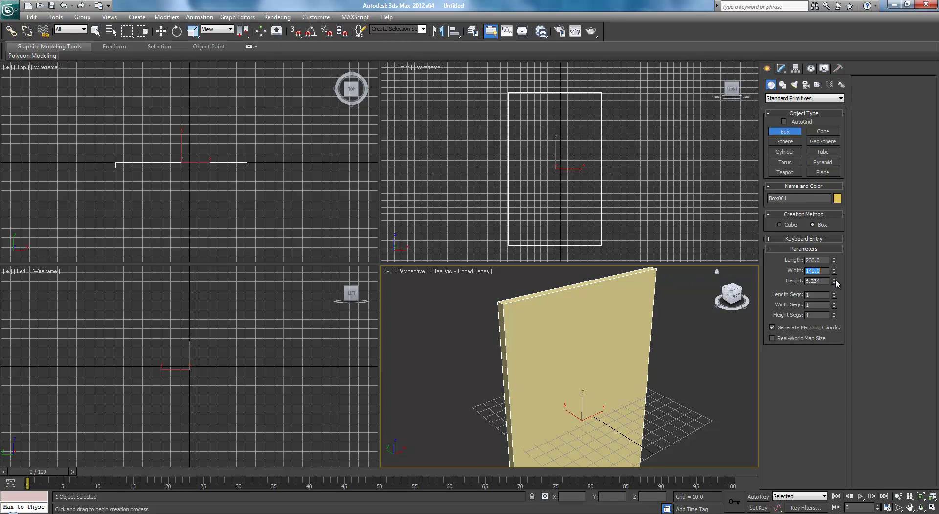
- Thicken the panel by setting its height to 12
left_click_drag(834, 279, 834, 274)
middle_click_drag(547, 373, 849, 285, "alt")
left_click_drag(834, 281, 836, 254)
mouse_move(577, 372)
middle_mouse_down("alt")
mouse_move(556, 384)
mouse_move(600, 358)
mouse_move(602, 367)
mouse_move(568, 367)
middle_mouse_up("alt")
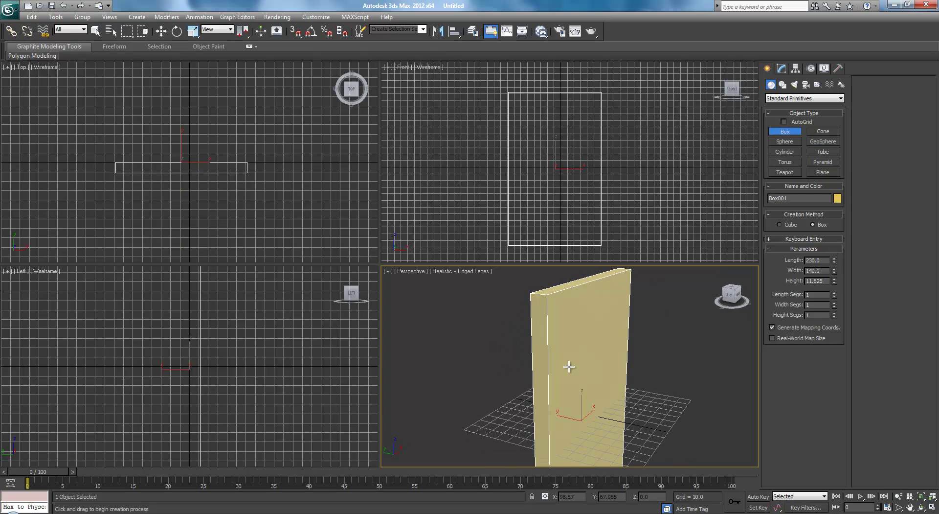
double_click(817, 281)
type("12")
key("Return")
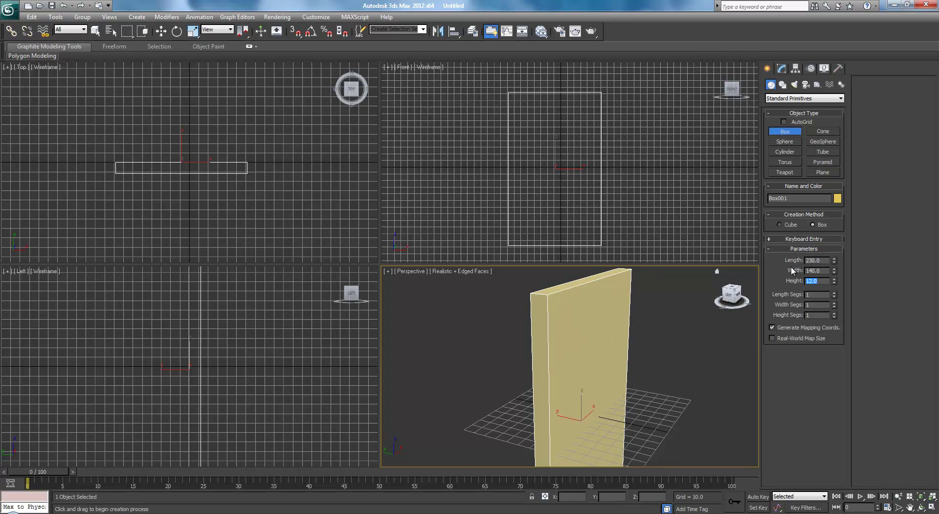
middle_click_drag(677, 353, 594, 376, "alt")
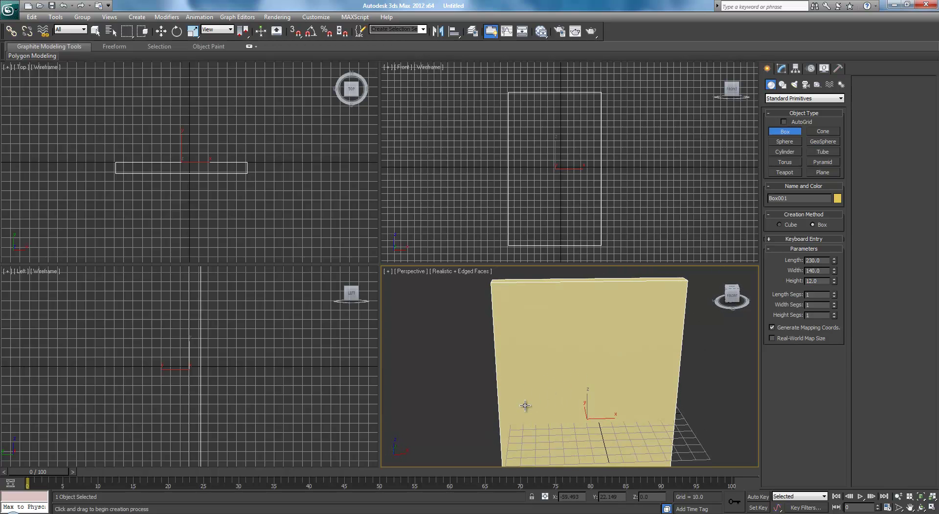
middle_click_drag(522, 395, 517, 365, "alt")
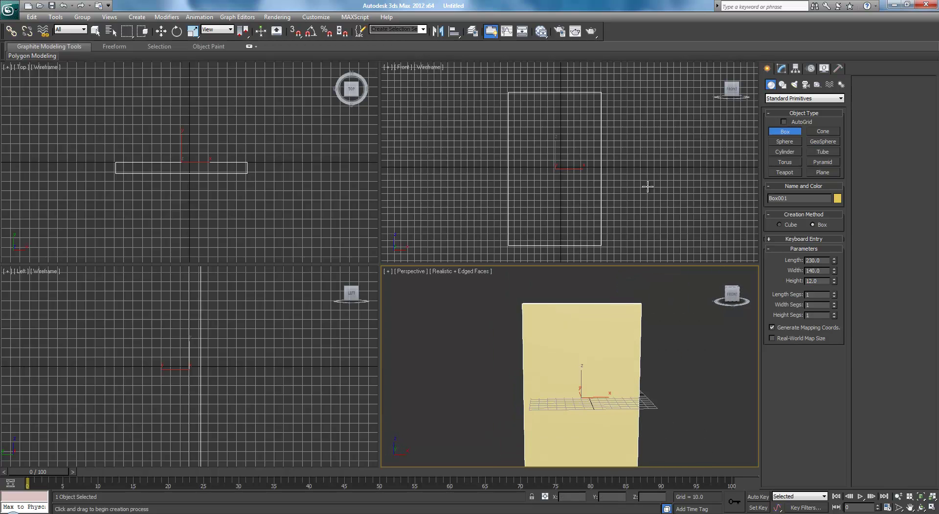
- Draw a narrow box over the panel's left edge in the Front viewport, about 231 long, 18 wide and 13 high
left_click(652, 153)
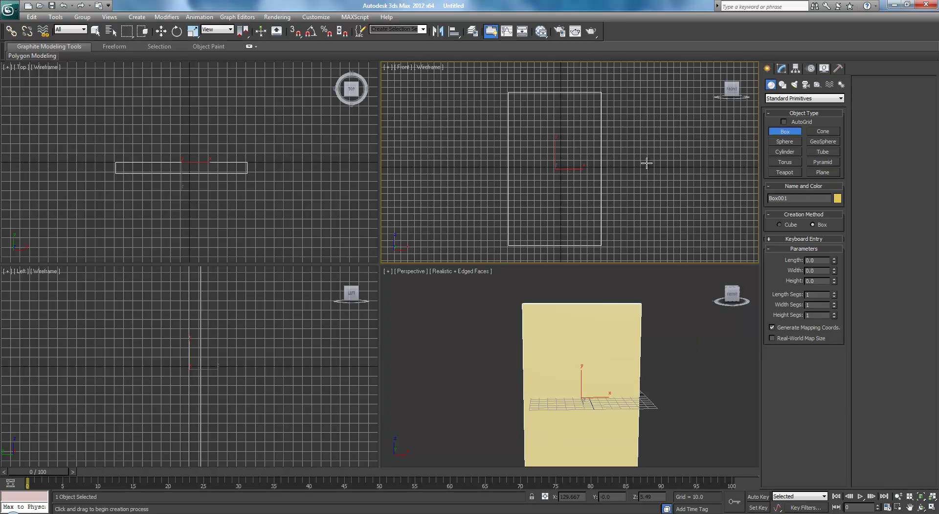
right_click(649, 179)
mouse_move(637, 193)
middle_mouse_down()
mouse_move(644, 195)
mouse_move(639, 180)
middle_mouse_up()
scroll(647, 188, "up", 2)
scroll(641, 189, "down", 2)
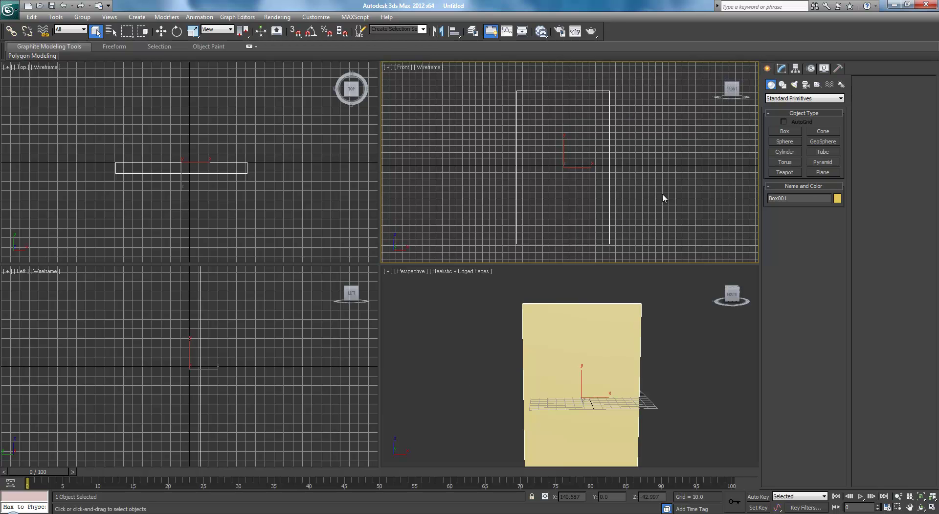
left_click(784, 132)
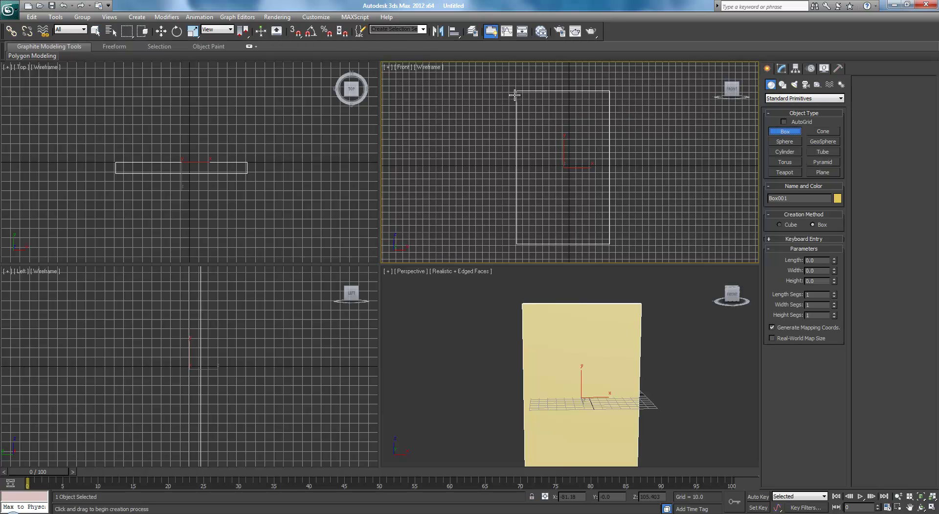
left_click_drag(517, 91, 528, 244)
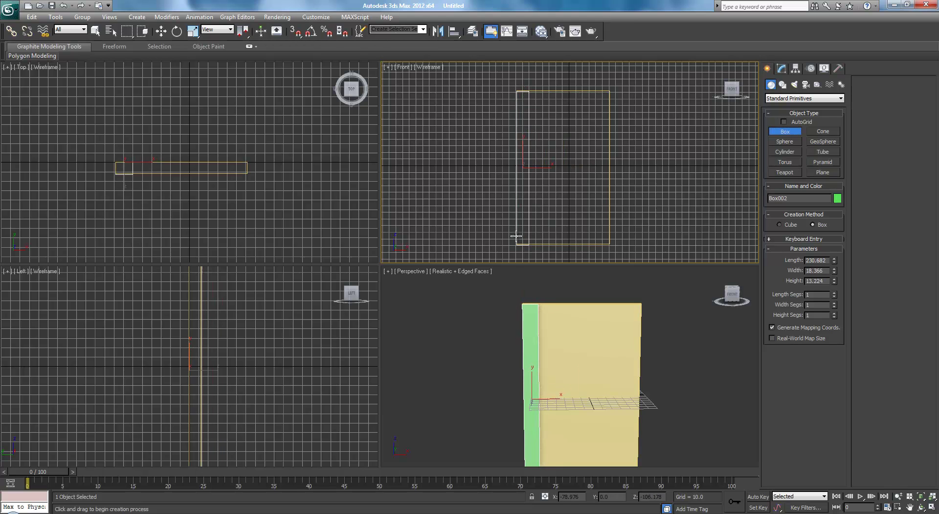
left_click(516, 236)
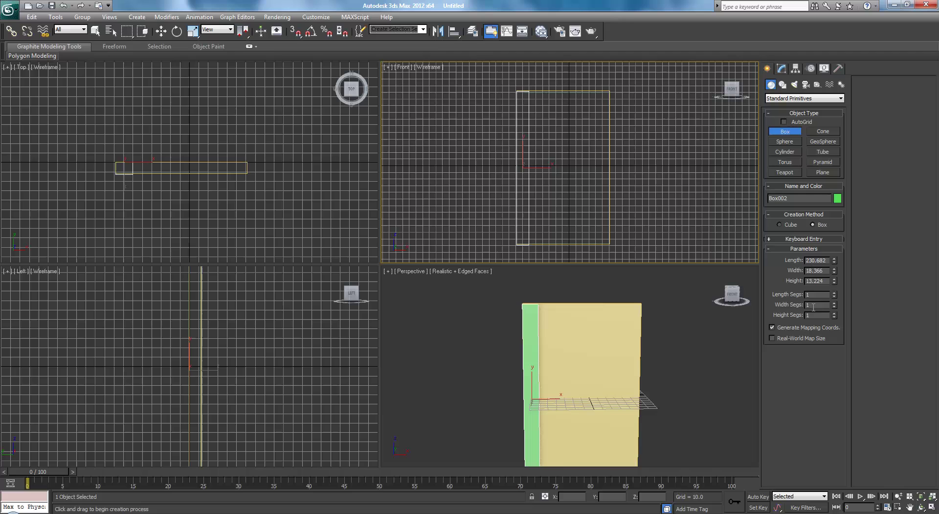
- Set the narrow strip's length to 230 and its width to 20, and leave the Box tool
double_click(827, 260)
type("230")
key("Return")
key("Tab")
left_click_drag(834, 273, 684, 265)
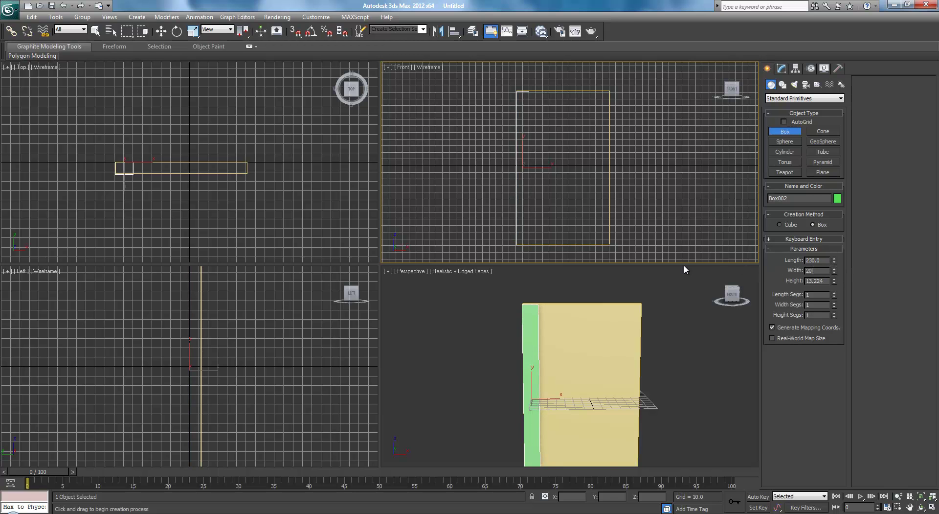
key("Return")
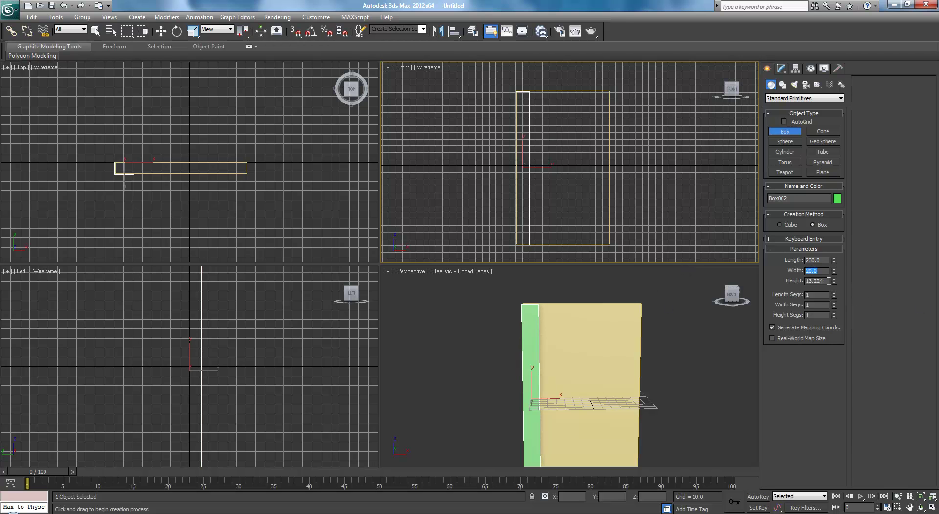
key("Tab")
right_click(627, 351)
right_click(500, 317)
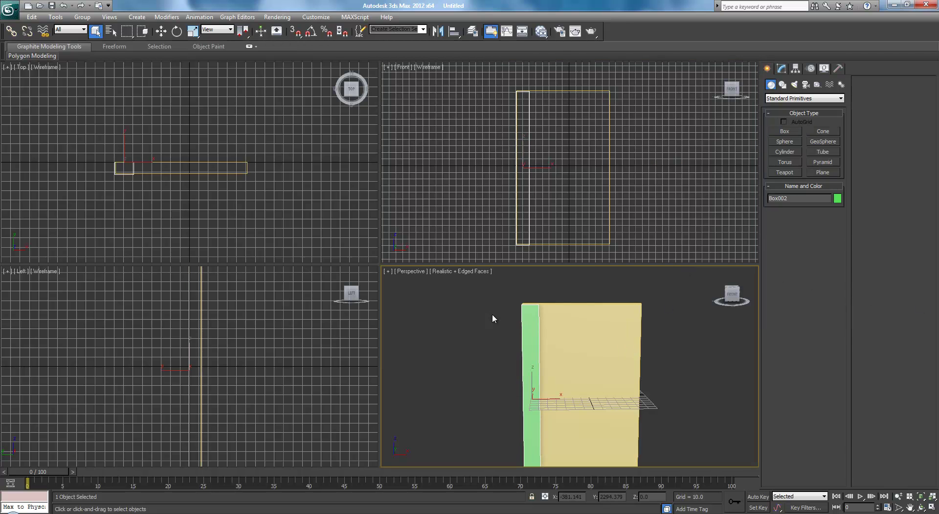
- Check the large panel's height and set the narrow strip's height to the matching 12
left_click(574, 328)
left_click(641, 143)
left_click(611, 139)
left_click(783, 69)
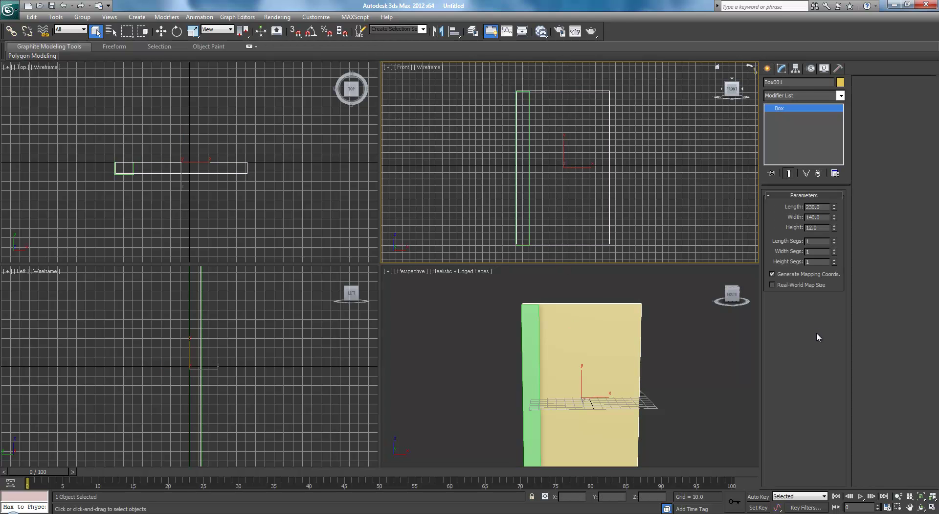
left_click(531, 179)
left_click_drag(825, 228, 711, 232)
type("12")
key("Return")
- Maximize the Perspective viewport and move the large panel back along Y, behind the narrow strip, leaving nothing selected
left_click(563, 359)
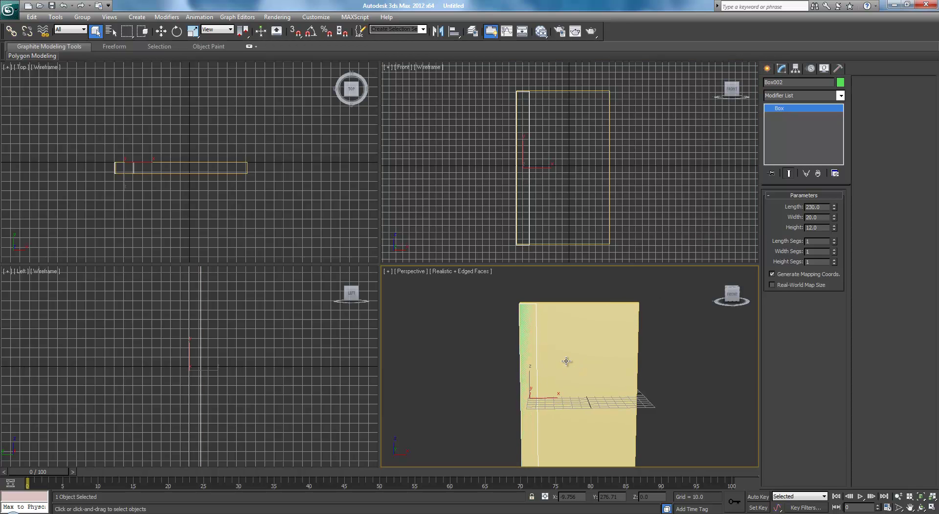
key("alt+w")
middle_click_drag(567, 286, 480, 221, "alt")
key("w")
left_click_drag(370, 258, 370, 257)
middle_click_drag(493, 302, 548, 304, "alt")
middle_click_drag(514, 265, 507, 249, "alt")
left_click(464, 313)
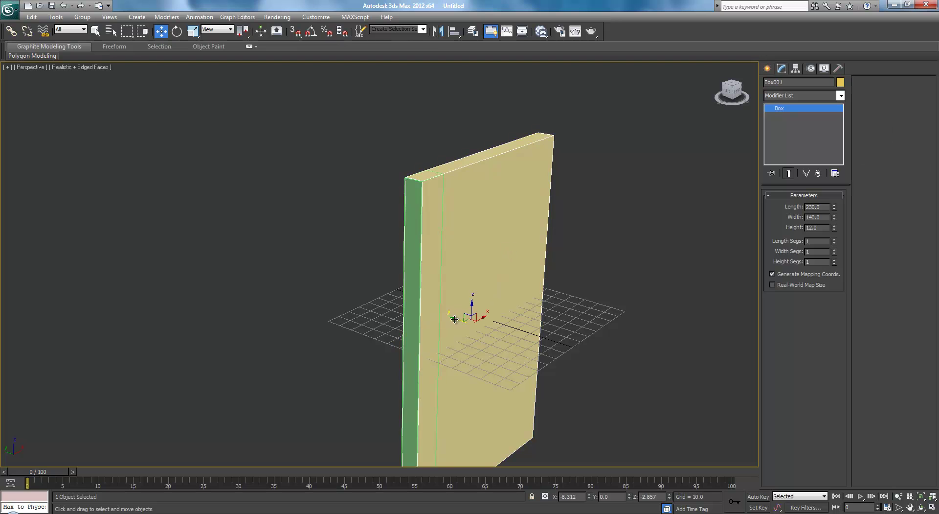
left_click_drag(455, 319, 430, 314)
left_click(625, 262)
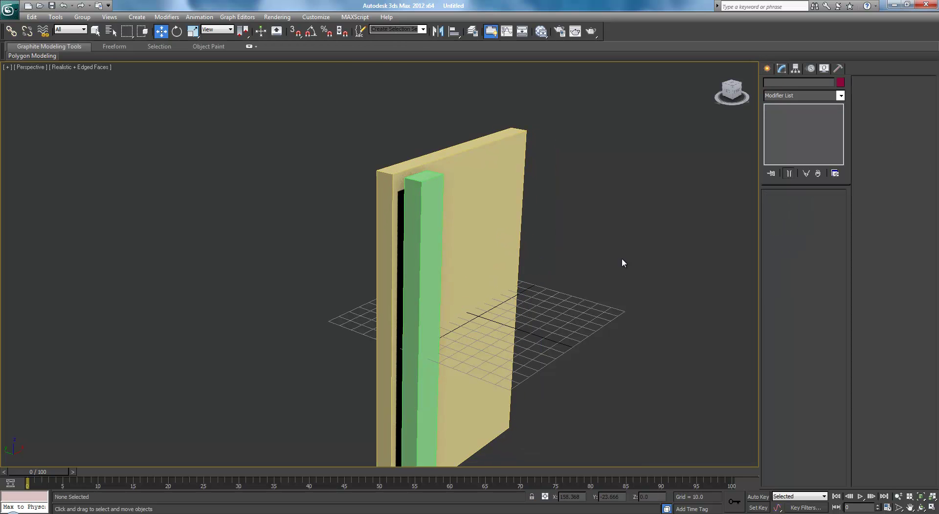
middle_click_drag(625, 262, 738, 238, "alt")
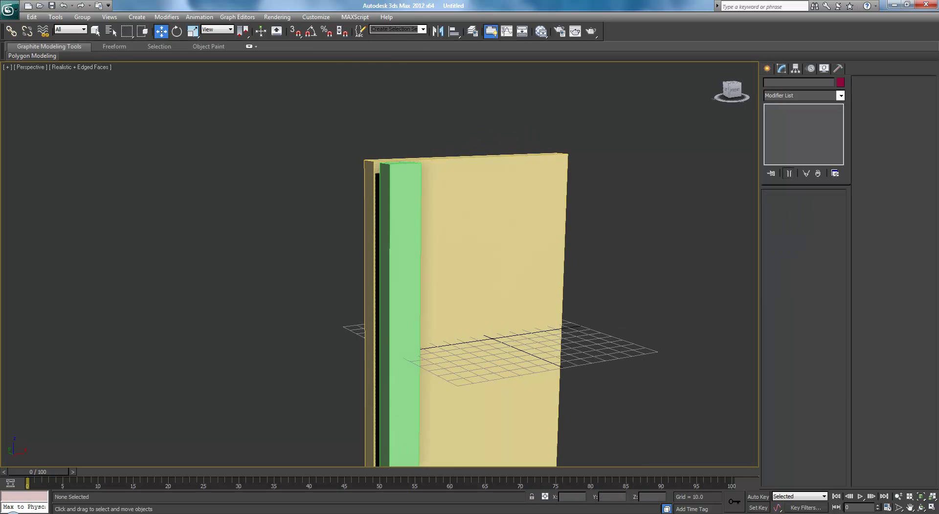
- Check the lantern reference photo, then copy the left narrow strip about 121 units along X to the panel's right edge in the Front viewport
left_click_drag(938, 69, 602, 65)
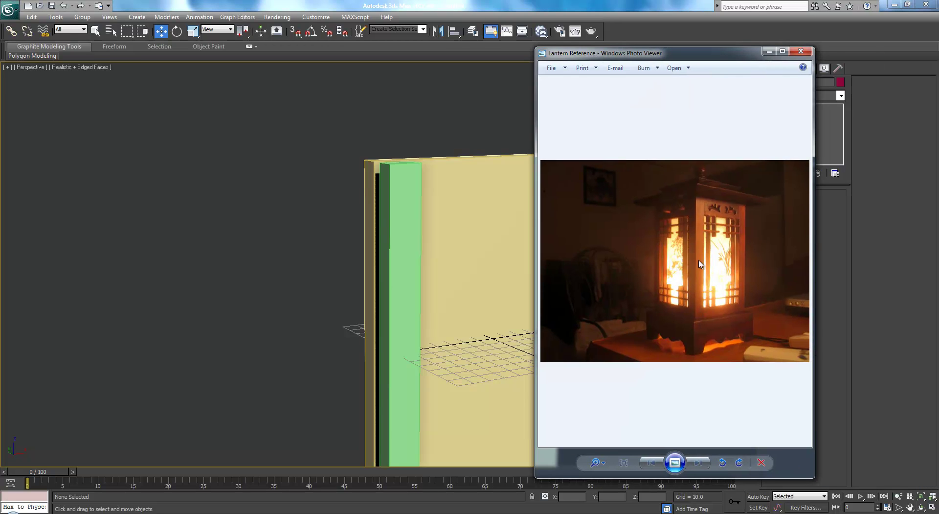
key("alt+Tab")
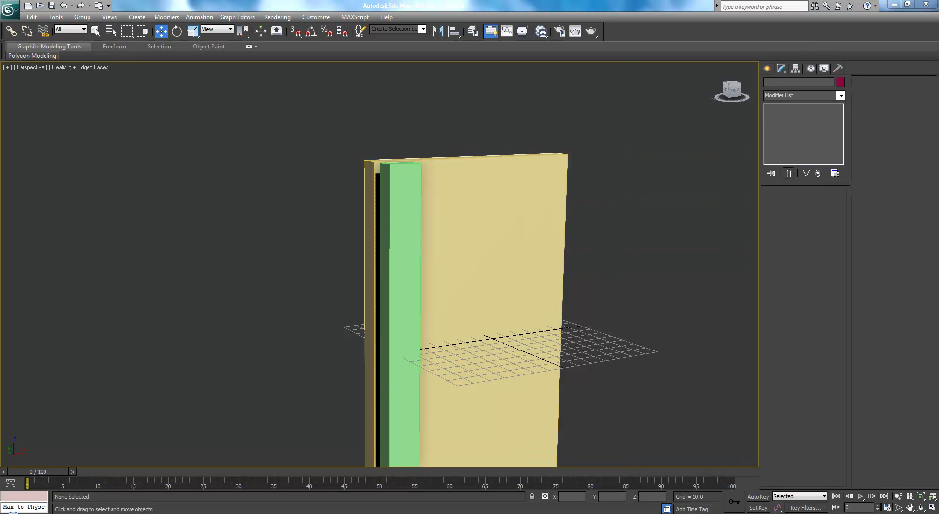
middle_click_drag(672, 236, 448, 237, "alt")
key("f")
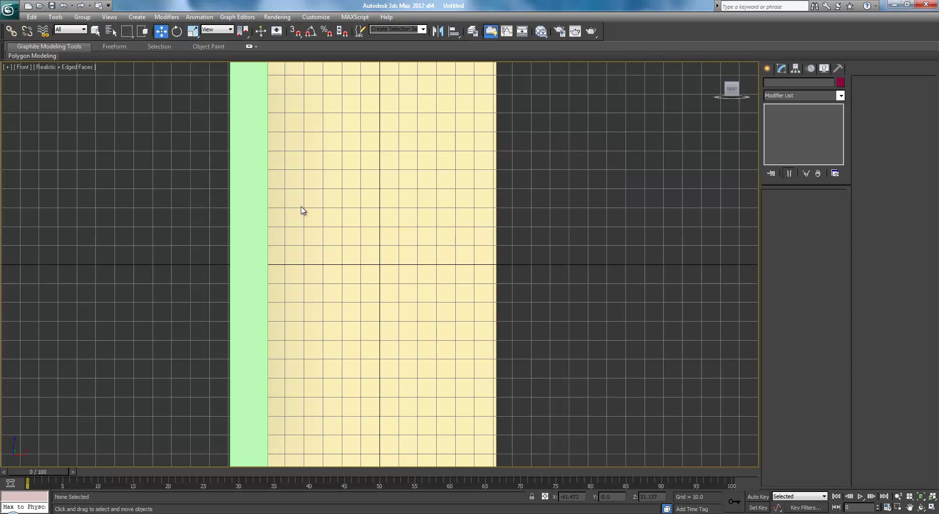
left_click(269, 232)
key("g")
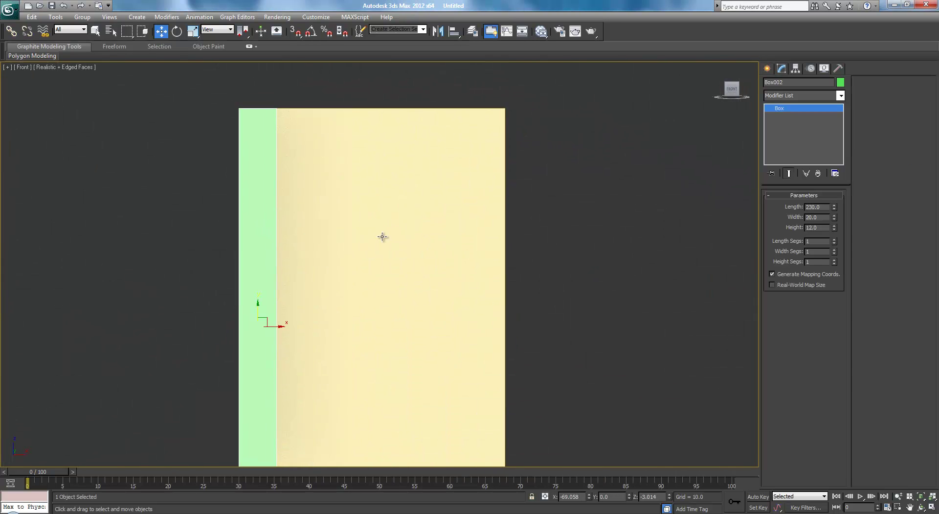
middle_click_drag(313, 339, 315, 321)
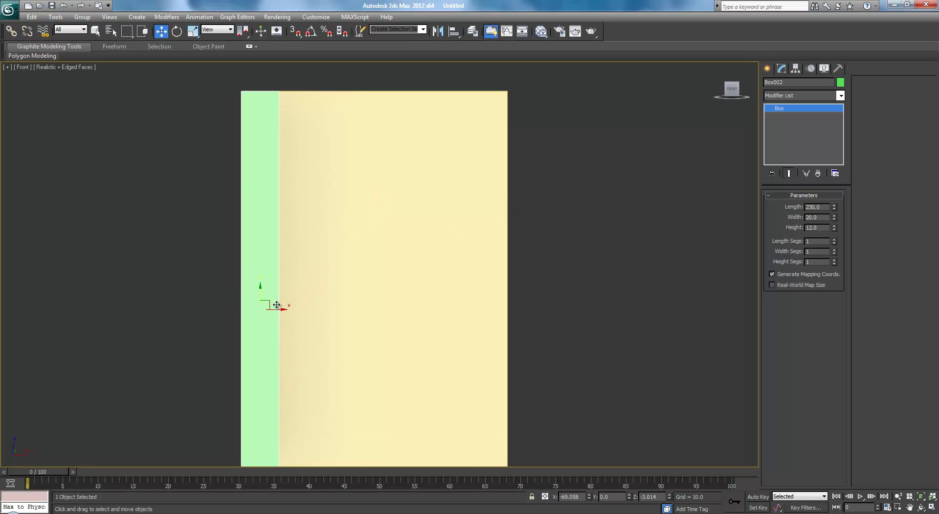
mouse_move(278, 310)
left_mouse_down("shift")
mouse_move(516, 306)
mouse_move(507, 301)
left_mouse_up("shift")
left_click(472, 307)
- In the Perspective viewport, make a copy of the right strip rotated 90 degrees with angle snap on, forming a horizontal bar
key("p")
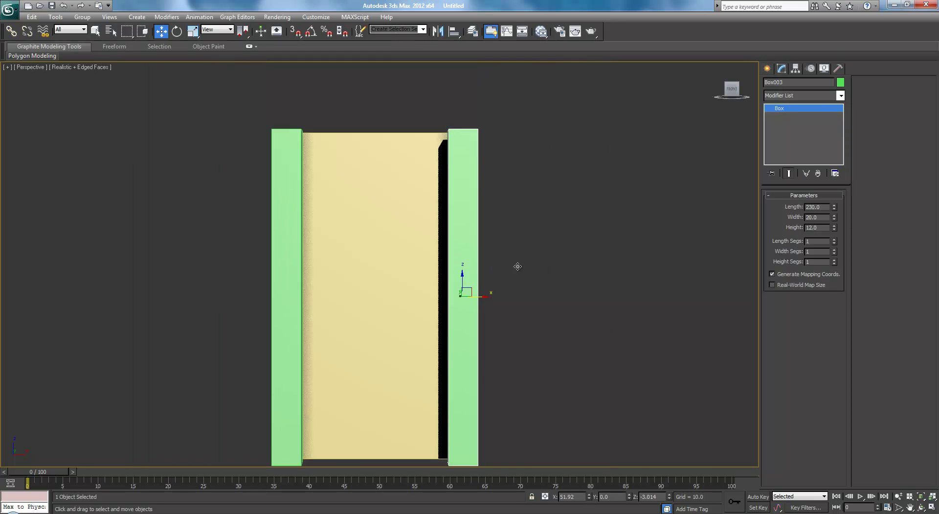
middle_click_drag(432, 274, 442, 274, "alt")
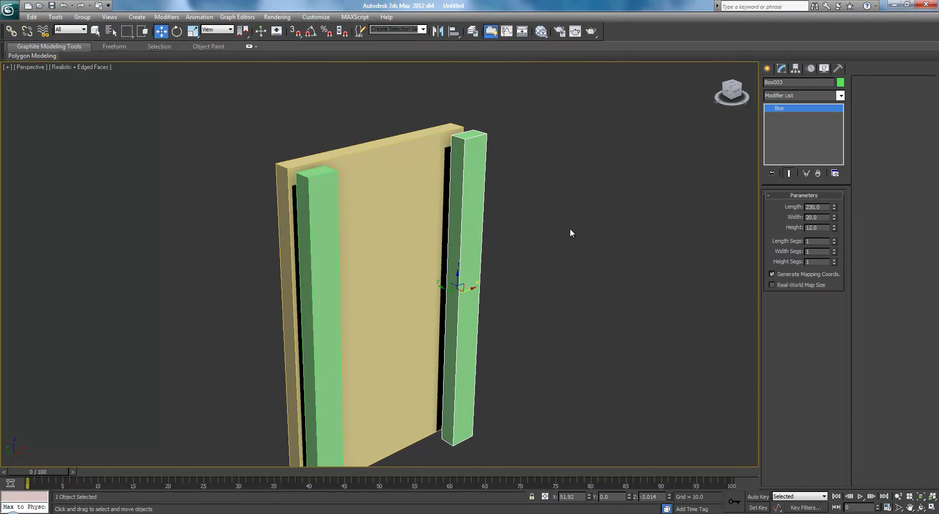
middle_click_drag(581, 234, 560, 234, "alt")
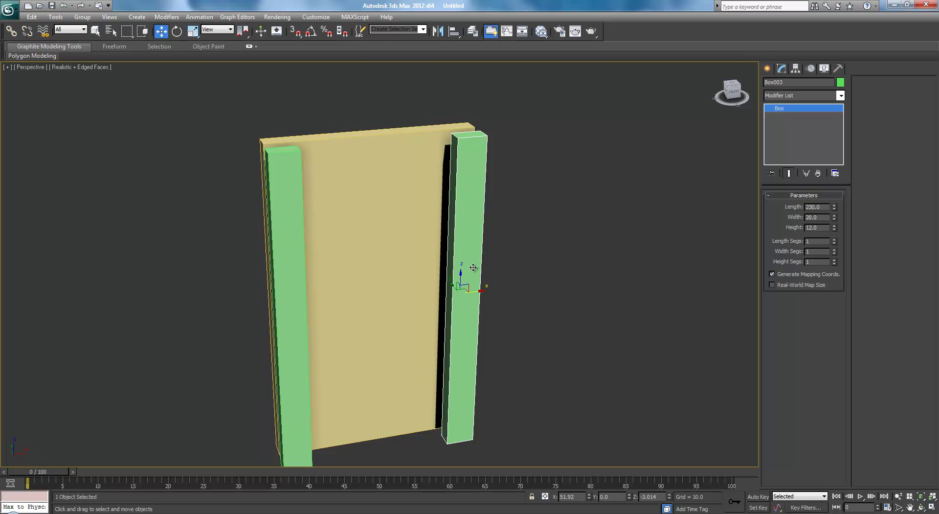
key("e")
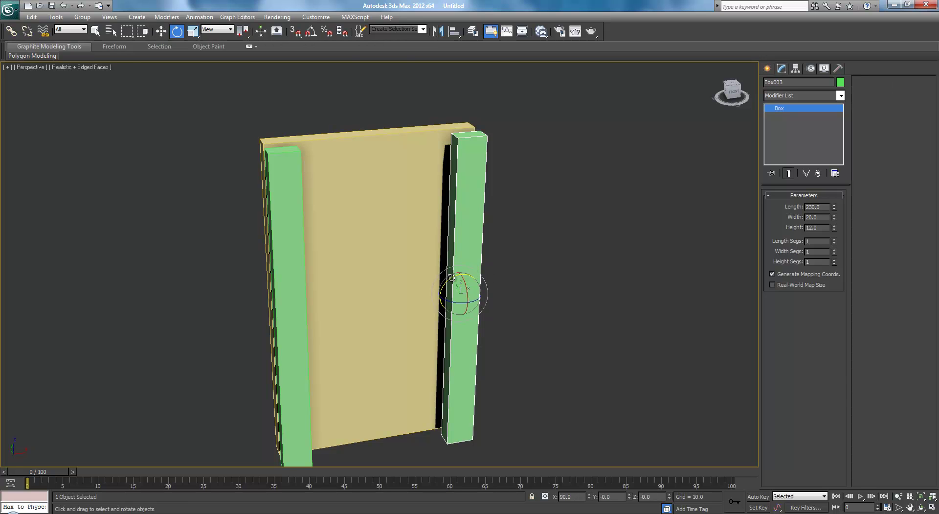
key("a")
left_click_drag(450, 282, 486, 259, "shift")
left_click(467, 303)
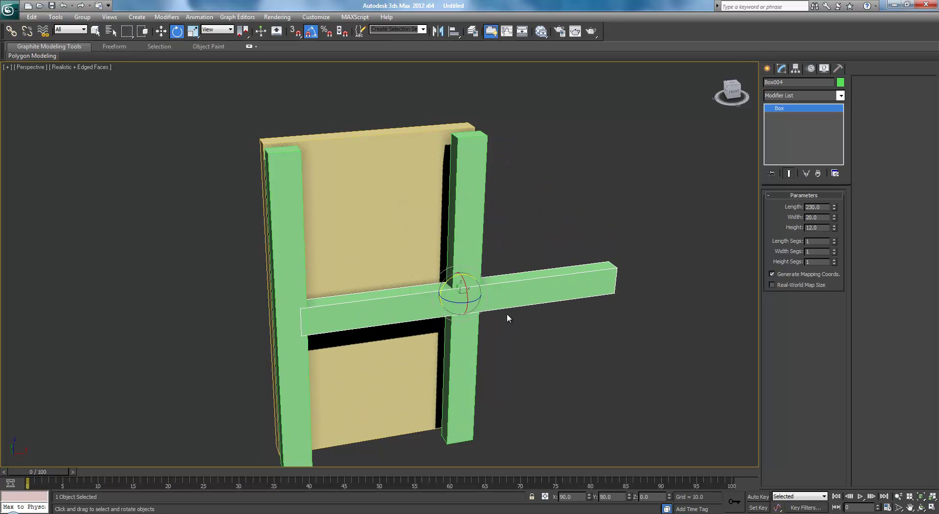
- In the Front viewport, move the horizontal bar down to the bottom of the frame, roughly centred across the two side strips
key("f")
scroll(441, 235, "down", 4)
key("w")
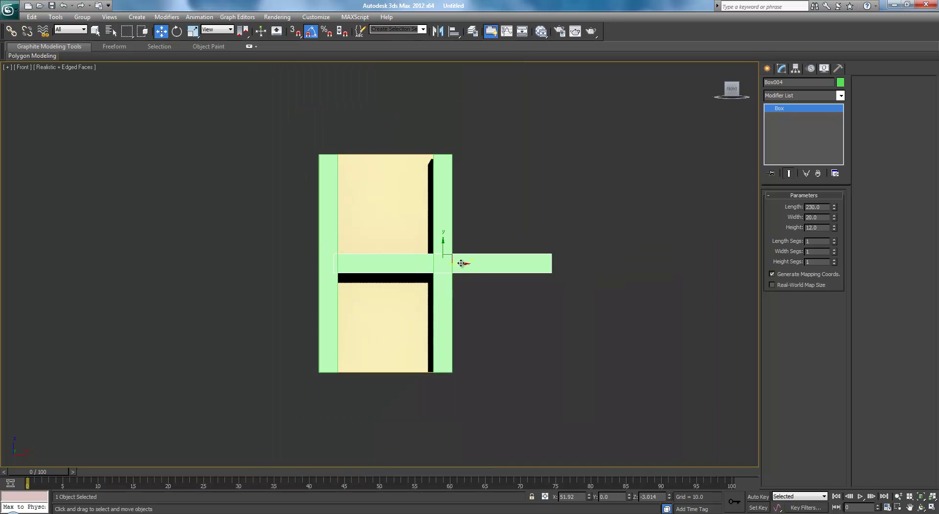
left_click_drag(458, 258, 387, 353)
scroll(449, 325, "up", 3)
middle_click_drag(449, 325, 482, 192)
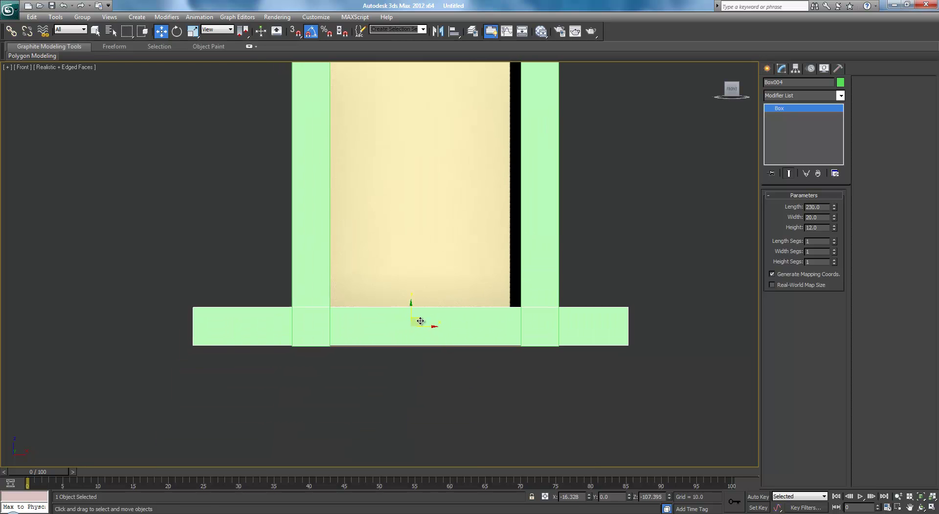
left_click_drag(421, 321, 423, 321)
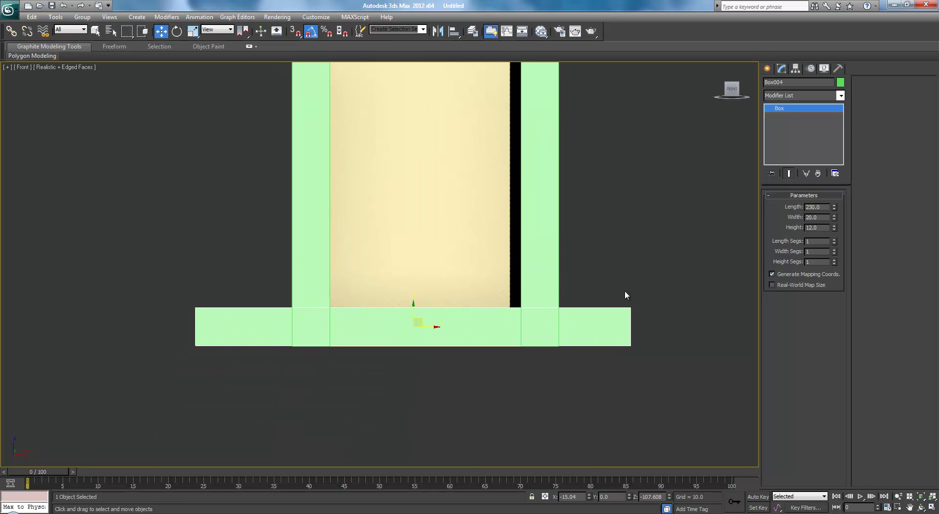
- Convert the bottom bar to an Editable Poly
key("ctrl+shift+p")
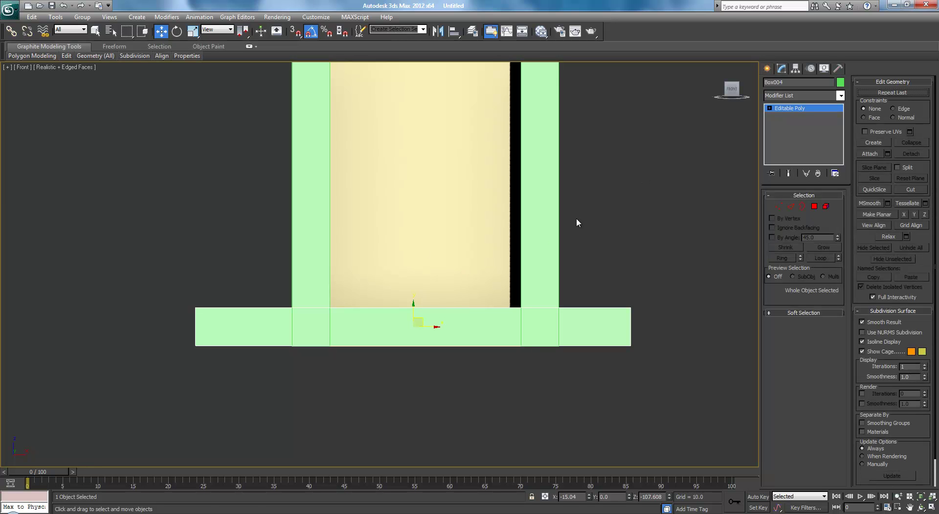
right_click(779, 132)
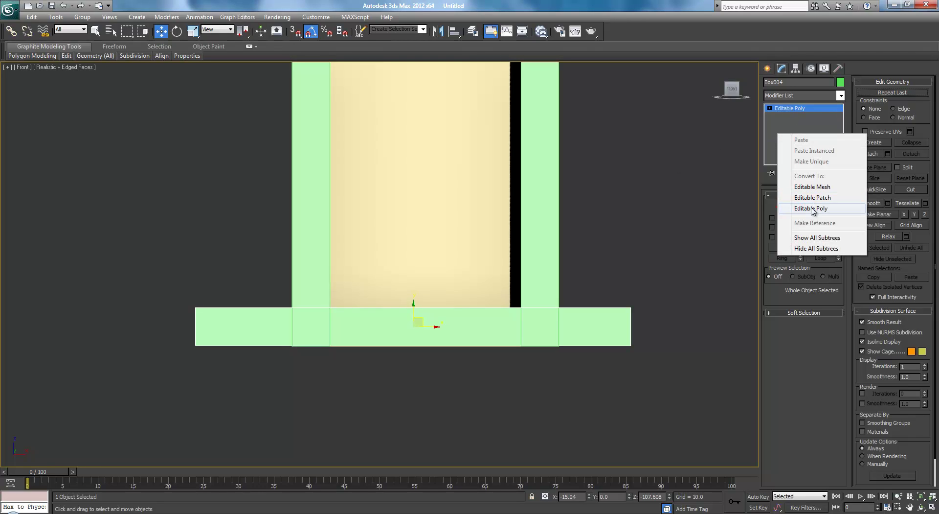
left_click(638, 213)
right_click(600, 225)
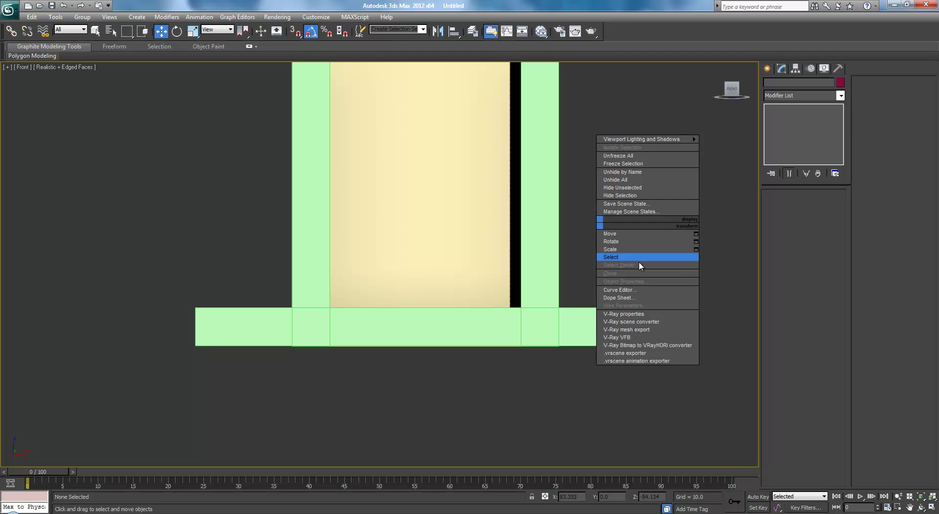
left_click(579, 318)
right_click(581, 318)
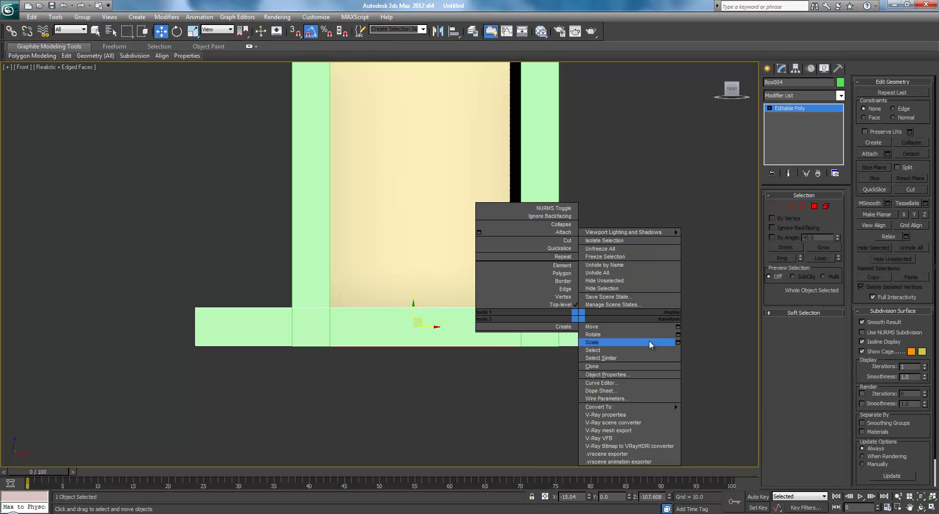
mouse_move(653, 408)
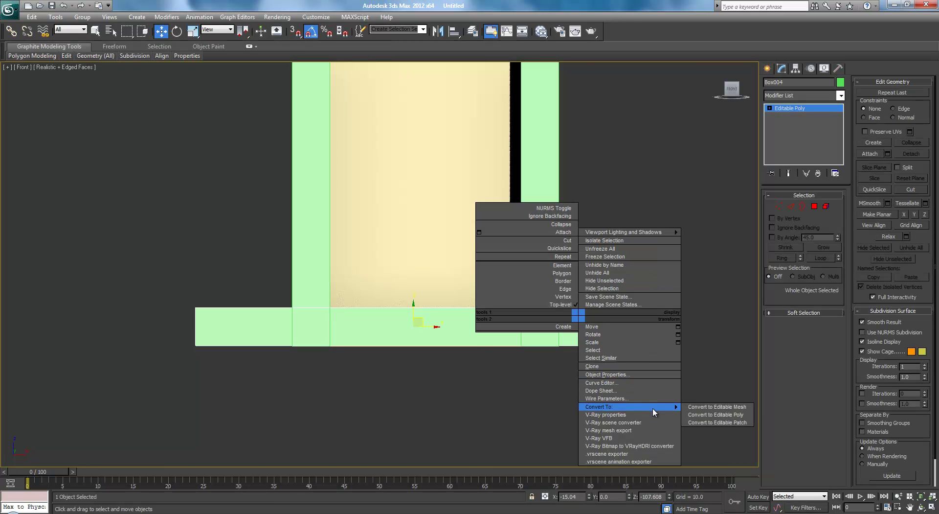
left_click(712, 413)
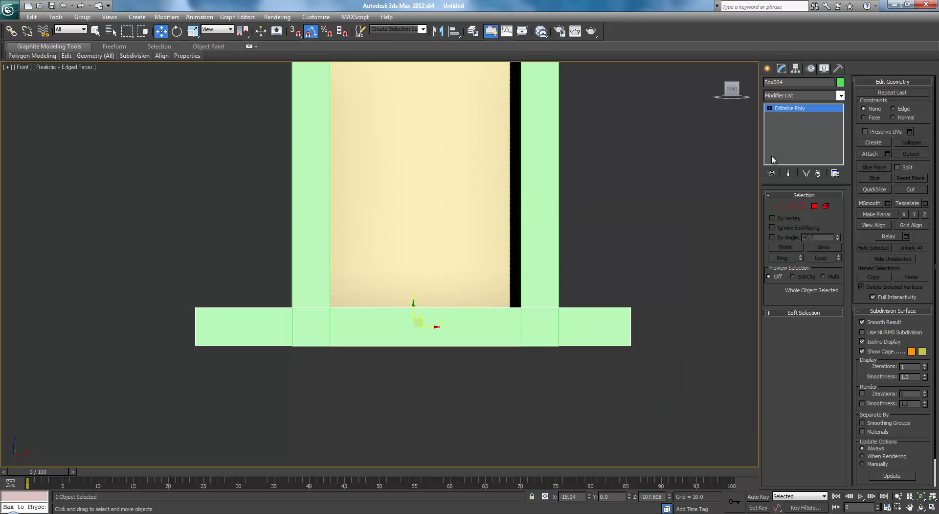
- Move the vertices at the bottom bar's right end inward to the inner edge of the right strip
left_click(779, 207)
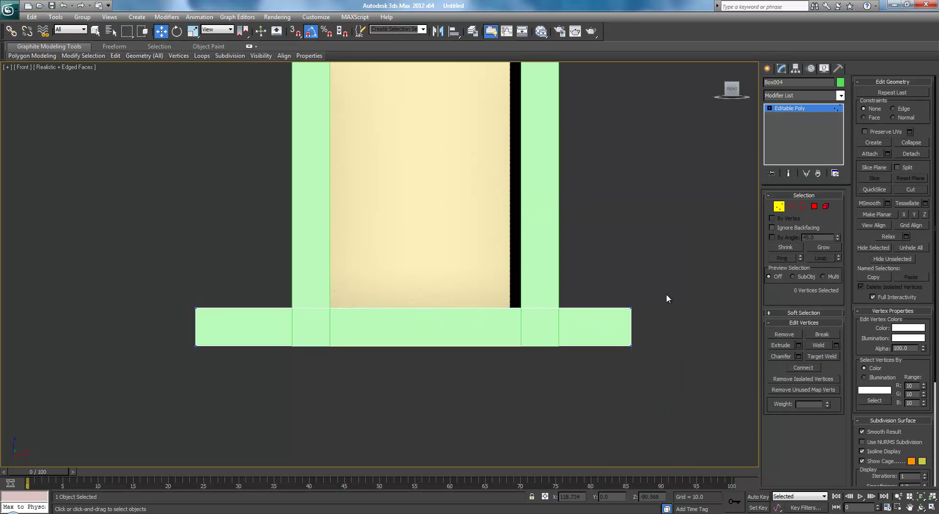
left_click_drag(665, 286, 565, 406)
left_click_drag(646, 327, 537, 335)
scroll(575, 337, "up", 3)
middle_click_drag(583, 327, 395, 192)
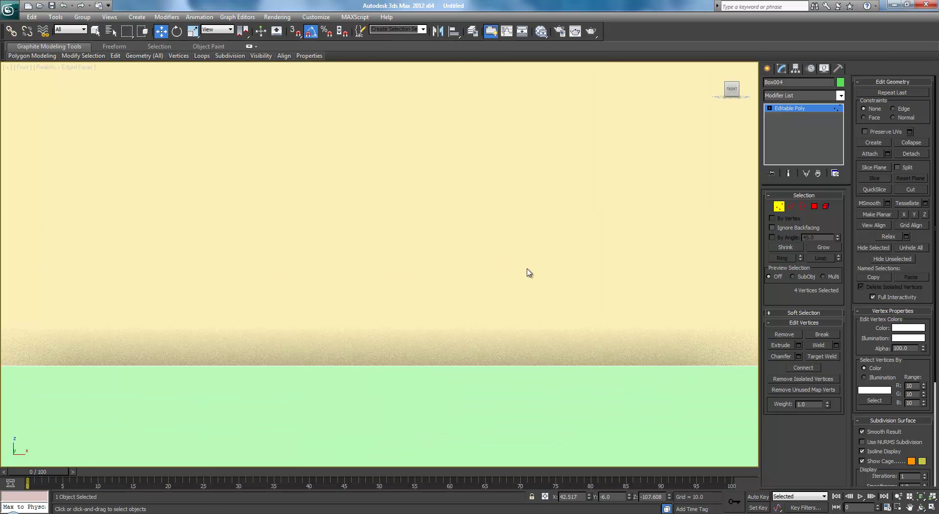
middle_click_drag(670, 344, 220, 181)
key("z")
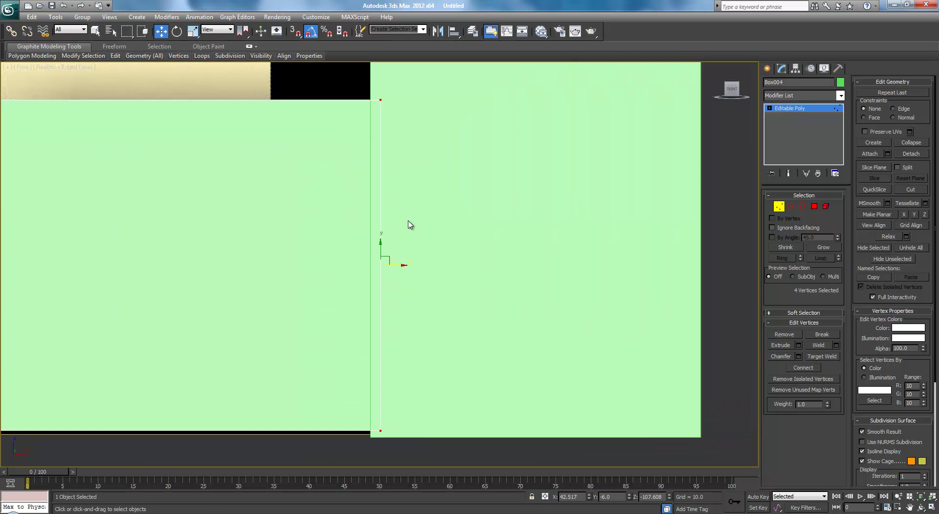
left_click_drag(403, 264, 387, 264)
- Move the vertices at the bottom bar's left end inward to the inner edge of the left strip
scroll(382, 266, "down", 5)
scroll(348, 263, "up", 7)
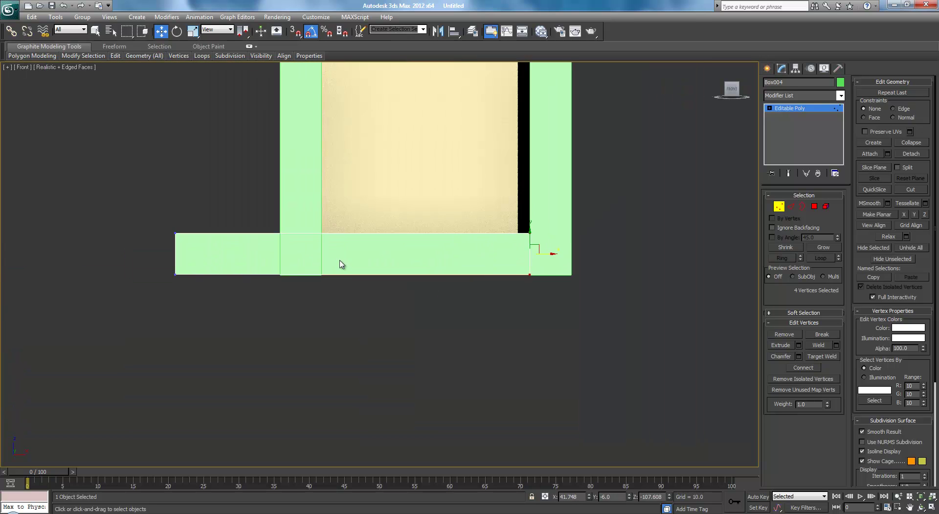
scroll(614, 231, "up", 1)
middle_click_drag(614, 235, 368, 258)
middle_click_drag(163, 240, 427, 238)
scroll(427, 237, "down", 3)
middle_click_drag(153, 212, 426, 212)
left_click_drag(136, 181, 285, 295)
left_click_drag(265, 257, 485, 259)
scroll(485, 261, "up", 4)
middle_click_drag(489, 266, 428, 265)
key("z")
left_click_drag(402, 265, 337, 266)
scroll(373, 275, "down", 3)
scroll(377, 273, "down", 5)
middle_click_drag(470, 265, 402, 269)
scroll(401, 269, "up", 2)
- Align the bottom bar's lower vertices with the bottom ends of the side strips and leave vertex editing
left_click_drag(193, 223, 508, 348)
middle_click_drag(264, 315, 523, 301)
scroll(524, 300, "up", 2)
scroll(524, 301, "up", 4)
mouse_move(722, 153)
left_mouse_down()
mouse_move(710, 167)
mouse_move(718, 156)
left_mouse_up()
left_click(627, 317)
scroll(616, 319, "down", 12)
middle_click_drag(598, 267, 606, 344)
middle_click_drag(591, 237, 606, 291)
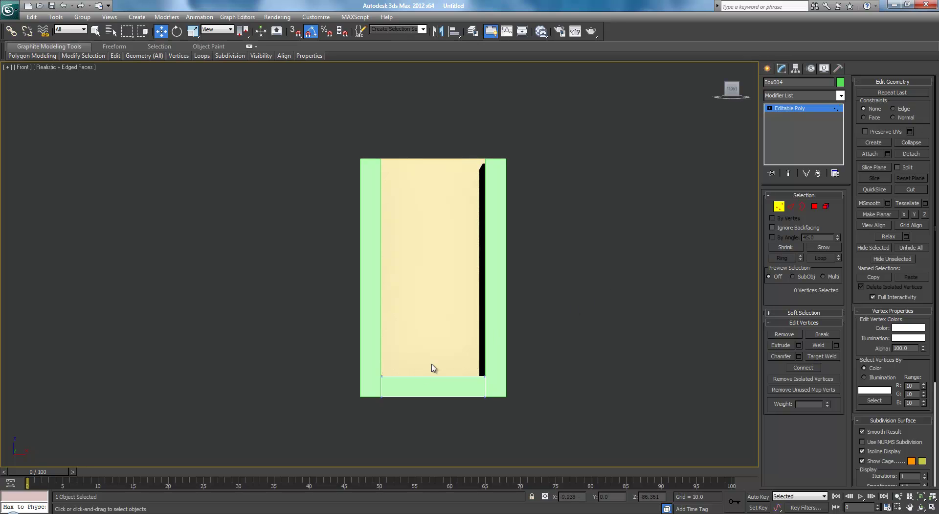
left_click(806, 109)
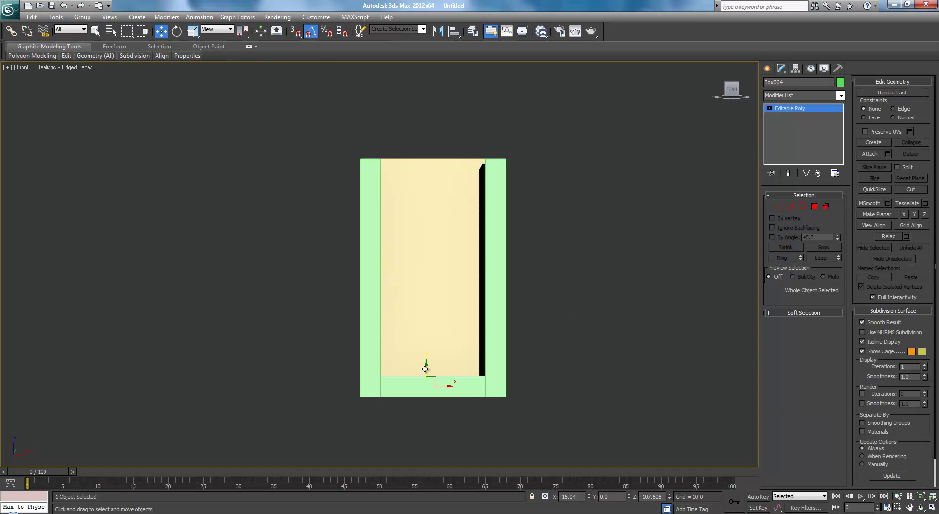
- Copy the bottom bar about 210 units up and align the copy with the top ends of the side strips
left_click_drag(425, 369, 442, 152, "shift")
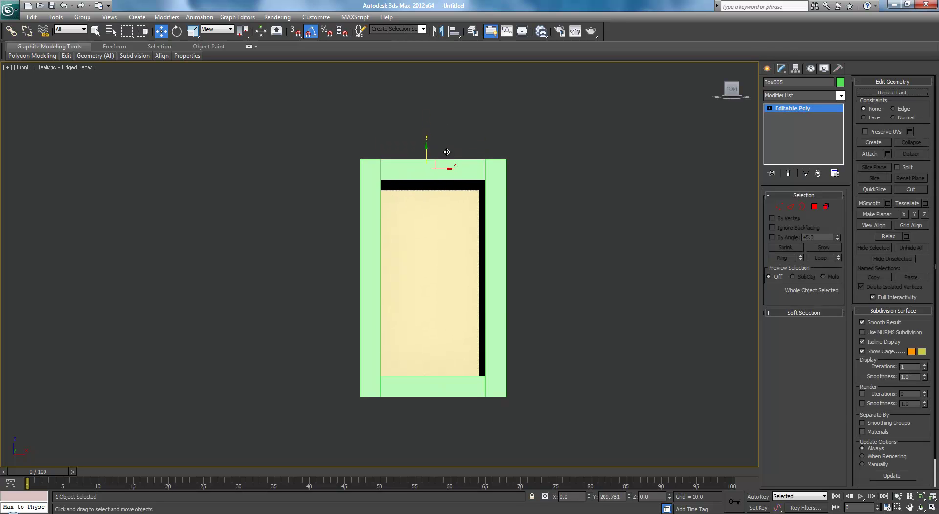
left_click(470, 303)
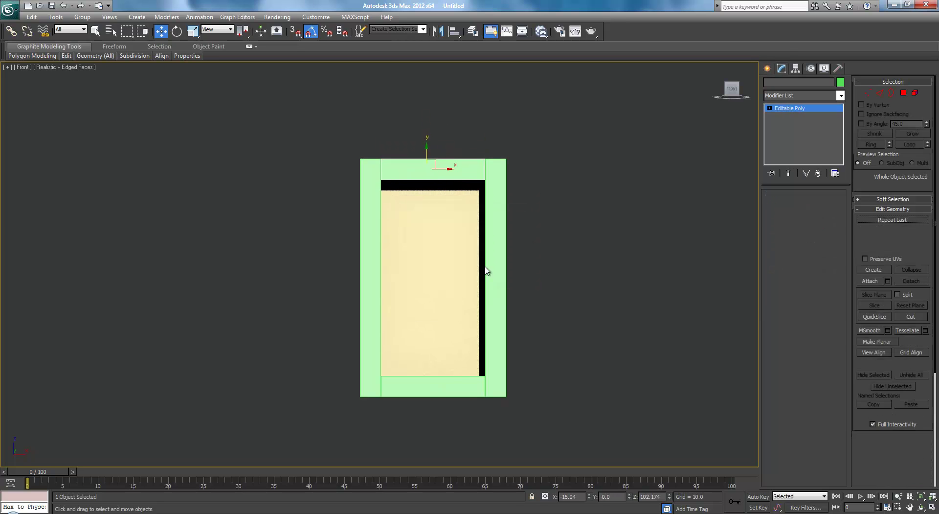
scroll(480, 362, "up", 10)
scroll(572, 221, "up", 3)
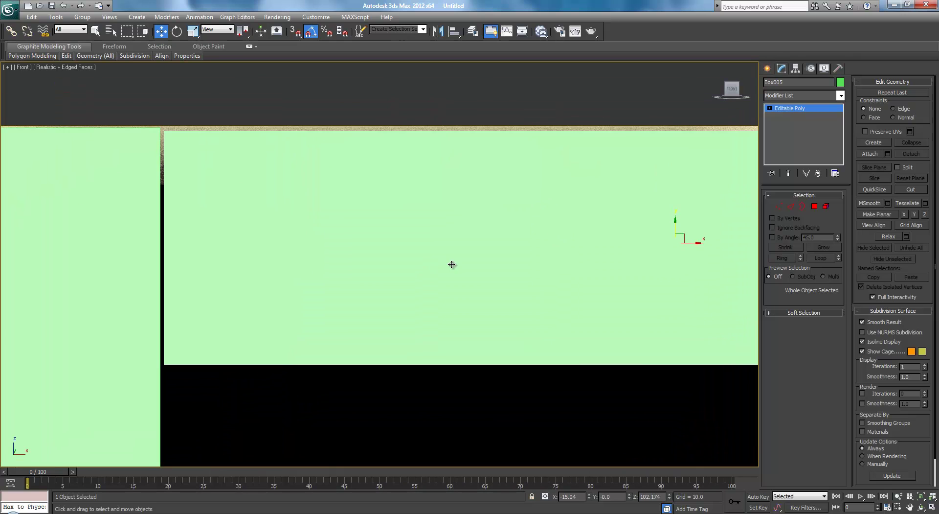
left_click_drag(675, 225, 675, 221)
- Move the top bar's lower vertices down slightly to make the bar taller, then leave vertex editing and deselect everything
left_click(779, 206)
scroll(489, 234, "down", 5)
left_click_drag(296, 277, 611, 348)
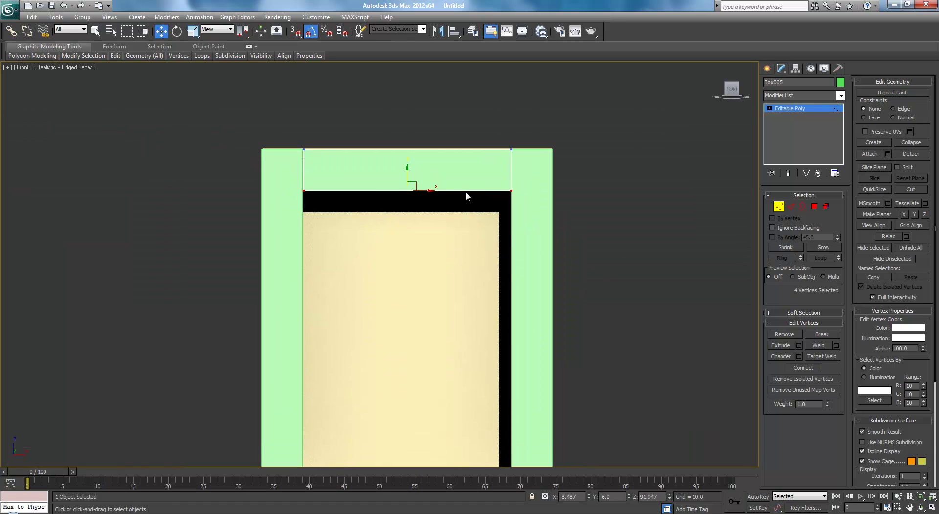
scroll(460, 195, "down", 4)
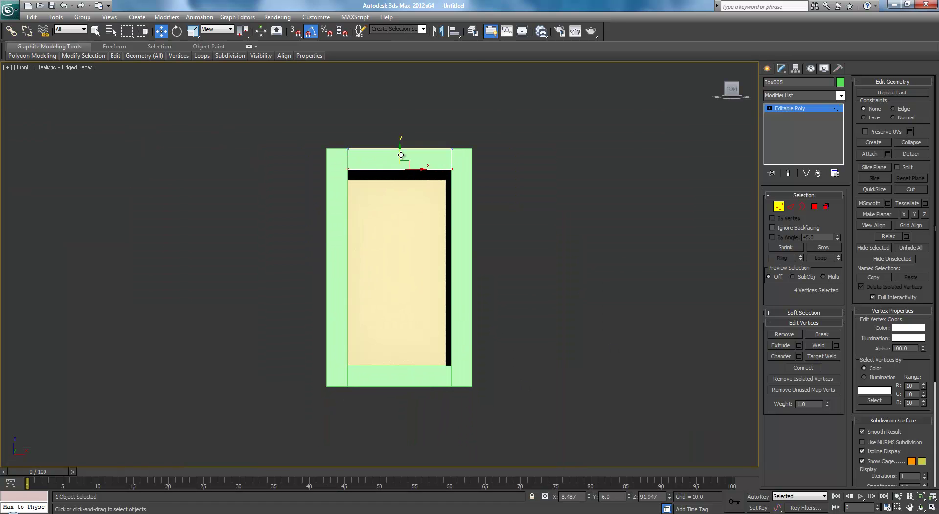
left_click_drag(401, 156, 406, 161)
left_click(612, 220)
scroll(620, 211, "up", 2)
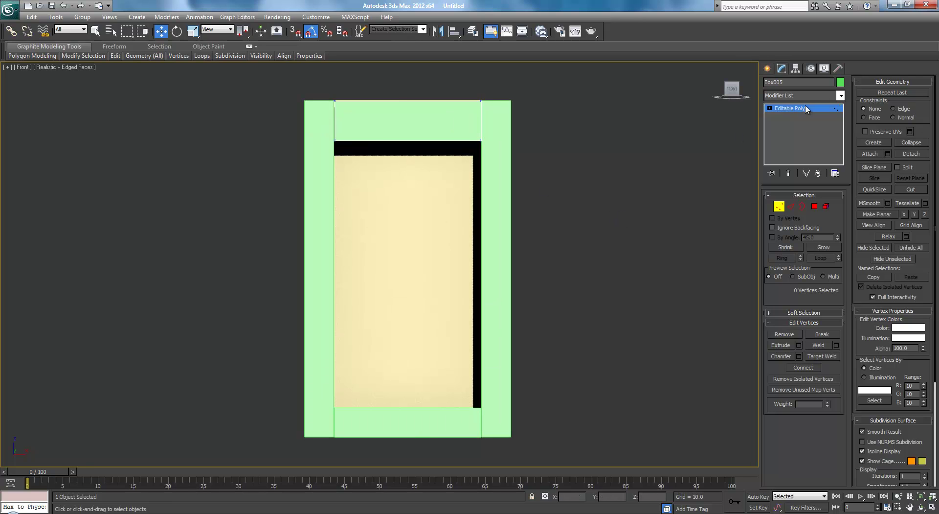
left_click(806, 108)
left_click(621, 194)
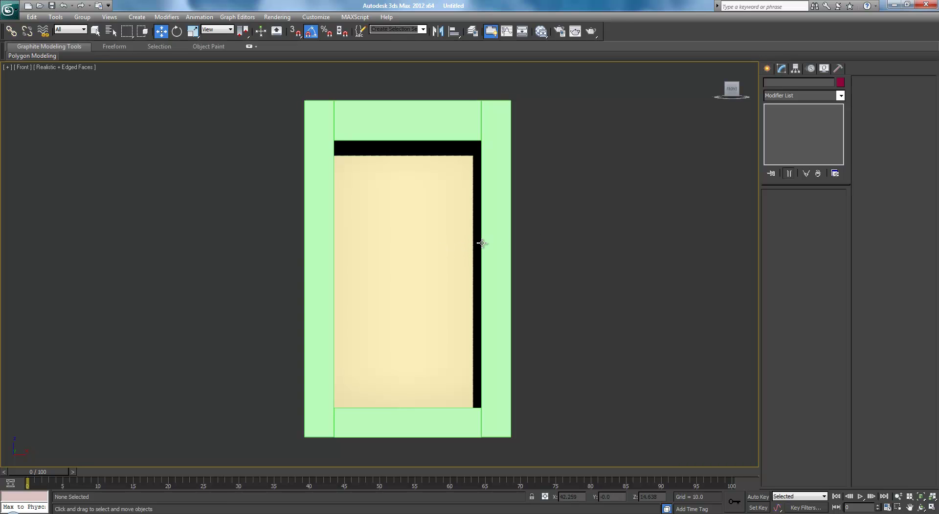
- Copy the left strip about 33 units along X into the frame opening and set the copy's height to 2
middle_click_drag(482, 243, 594, 308)
left_click(421, 310)
middle_click_drag(420, 310, 383, 228)
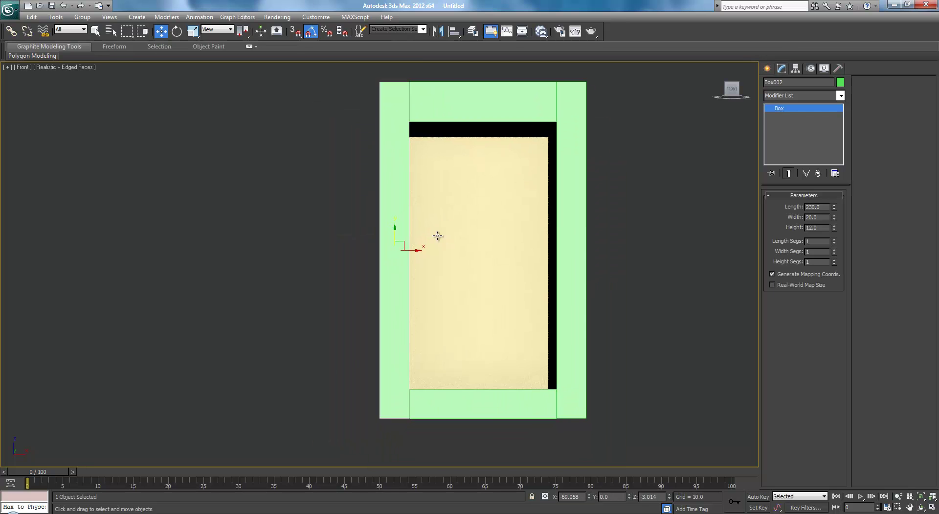
left_click_drag(417, 251, 465, 250, "shift")
left_click(473, 301)
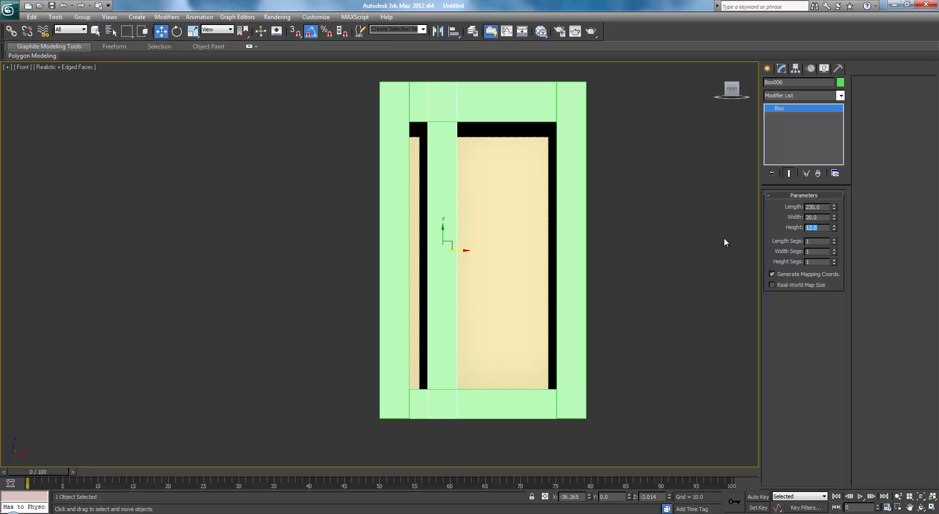
type("2")
key("Return")
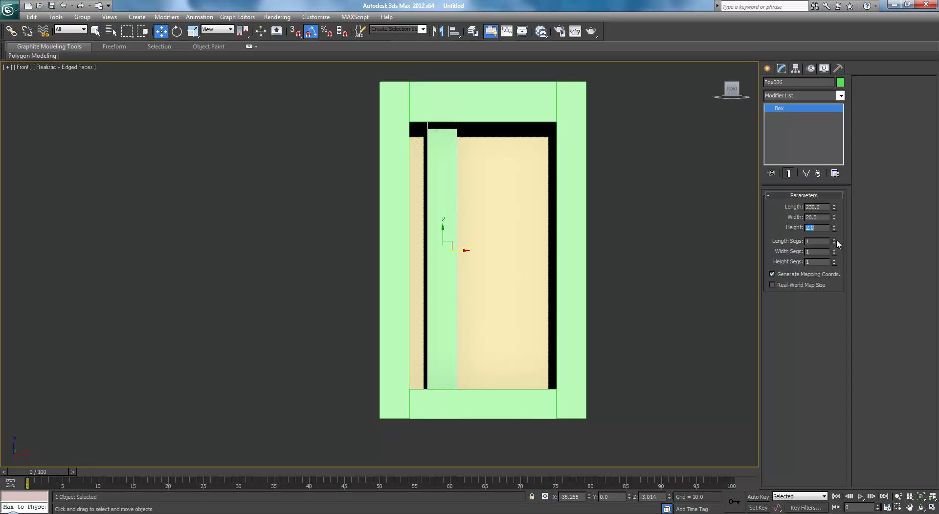
- Undo the inner strip's height change and narrow its width instead, trying 5, 3 and 2 before setting 2.5
middle_click_drag(691, 265, 688, 266)
key("ctrl+z")
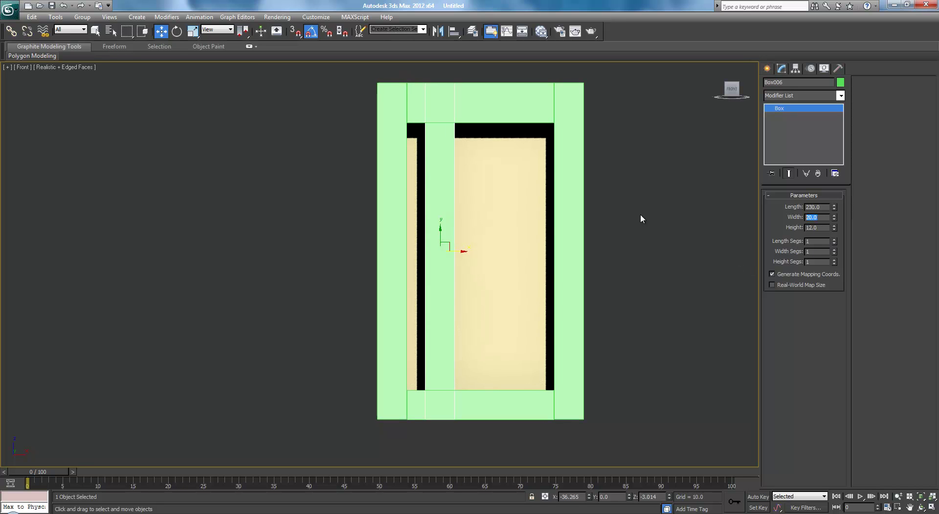
type("5")
key("Return")
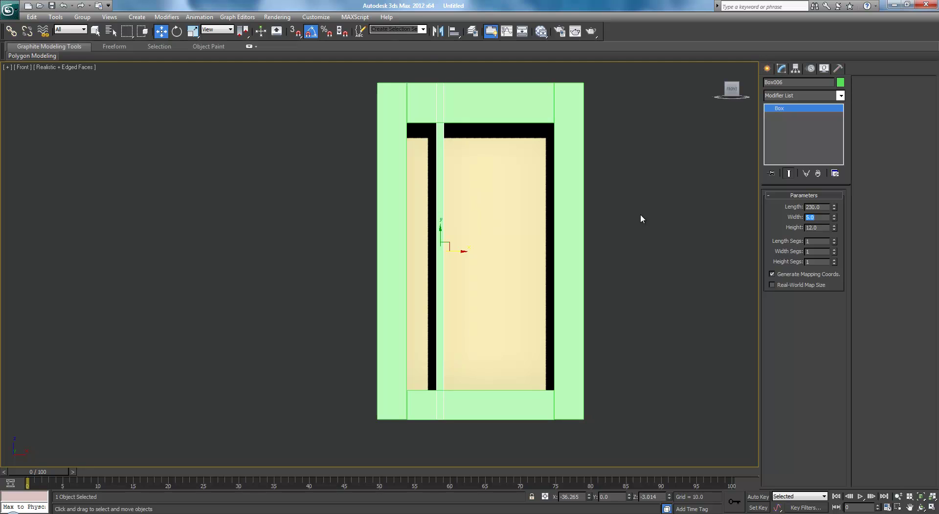
type("3")
key("Return")
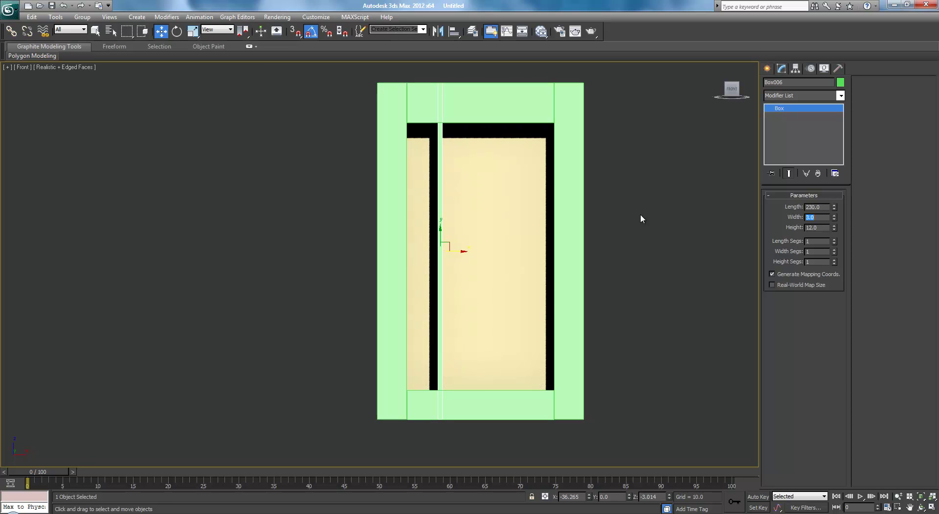
type("2")
key("Return")
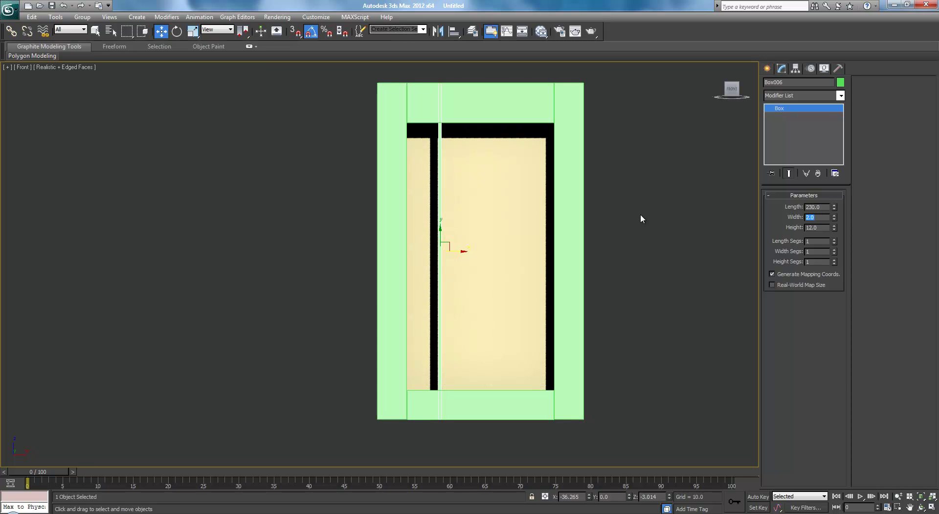
type("2.5")
key("Return")
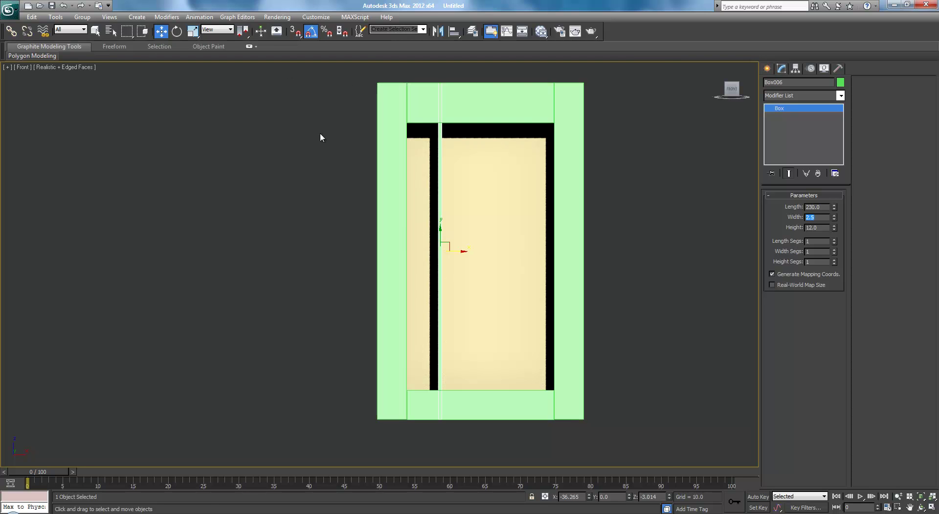
- Convert the thin strip to an editable poly and lower its top vertices about 28 units to just below the top bar
scroll(536, 187, "up", 2)
middle_click_drag(502, 209, 489, 225)
key("alt+p")
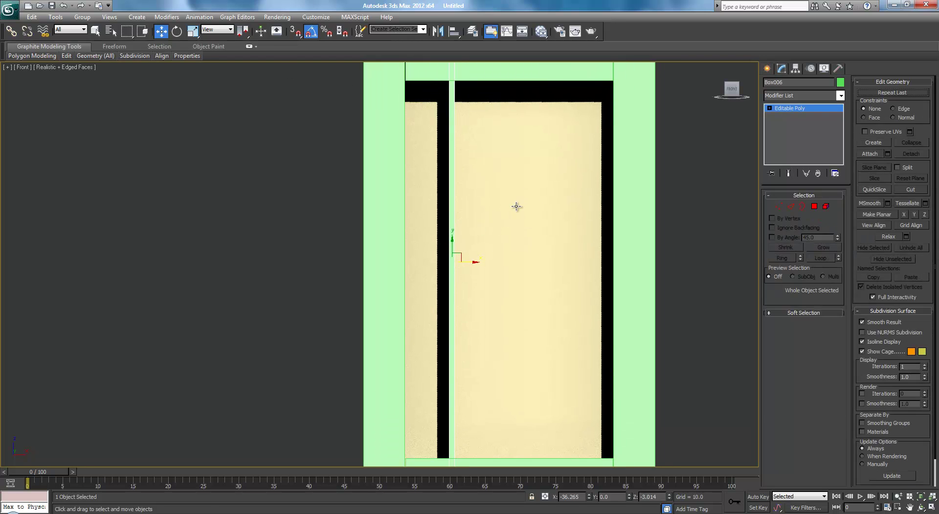
key("1")
middle_click_drag(463, 101, 464, 219)
left_click_drag(409, 157, 435, 185)
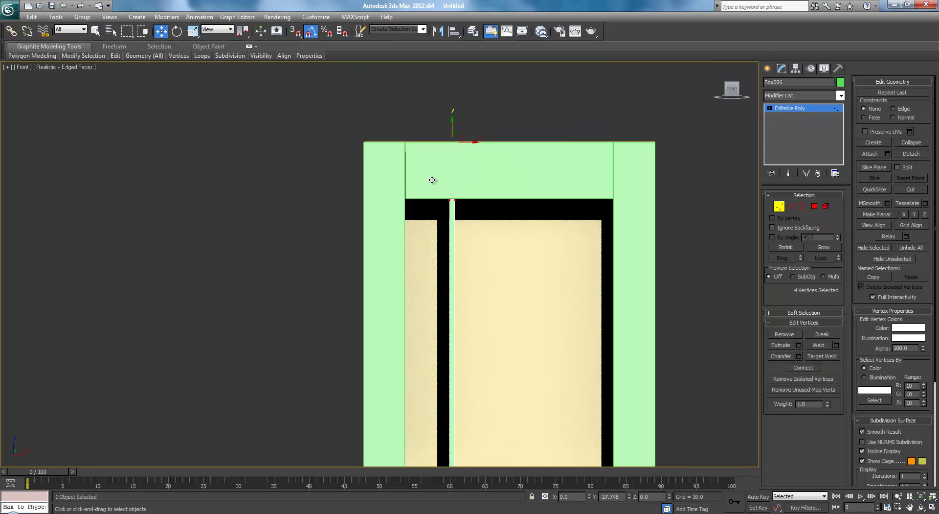
- Raise the thin strip's top vertices slightly so that they meet the lower edge of the top bar
scroll(459, 181, "up", 3)
scroll(522, 159, "up", 1)
middle_click_drag(522, 160, 323, 291)
scroll(607, 179, "up", 1)
middle_click_drag(607, 178, 558, 220)
key("z")
scroll(455, 191, "down", 4)
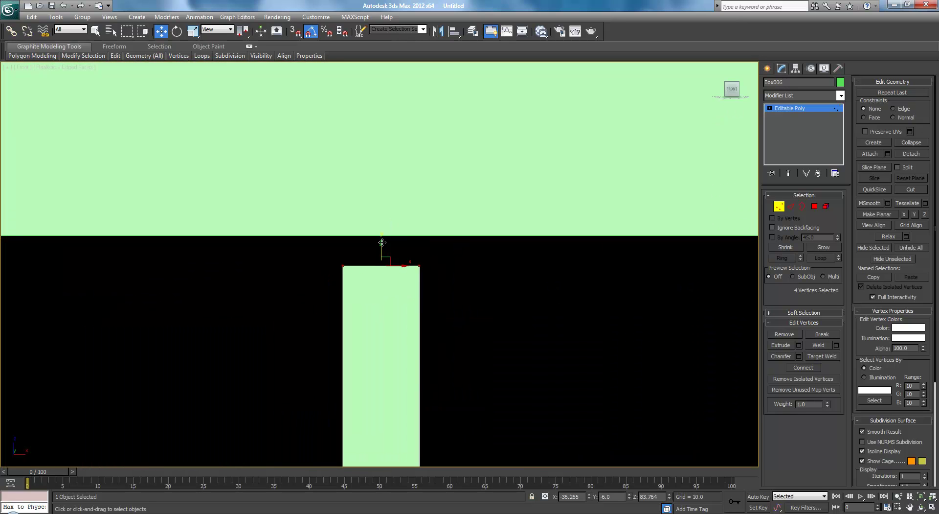
left_click_drag(380, 246, 386, 222)
scroll(387, 226, "down", 7)
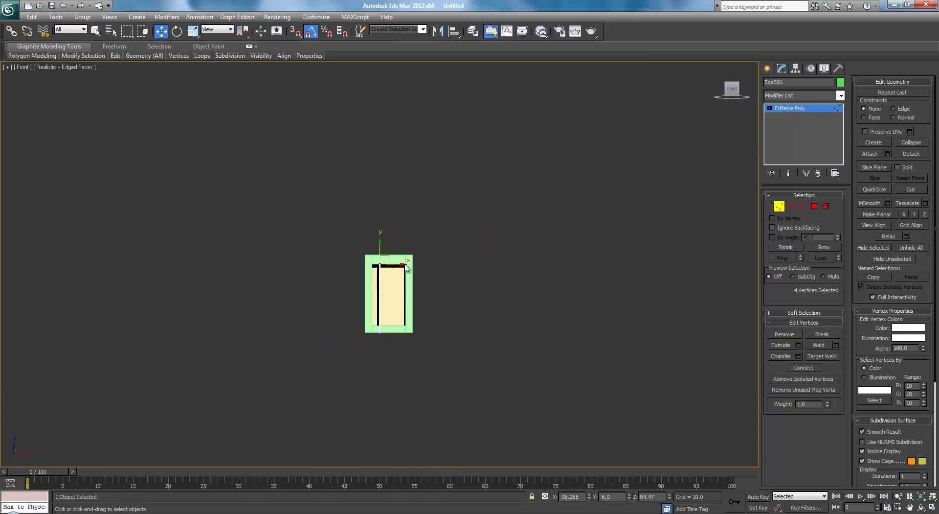
- Raise the thin strip's bottom vertices to the upper edge of the bottom bar
scroll(420, 230, "up", 3)
scroll(436, 231, "up", 6)
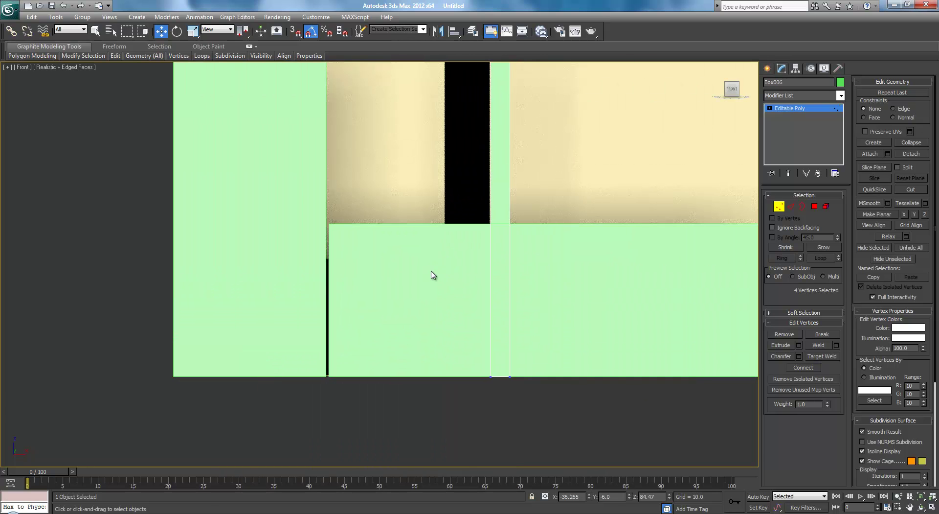
left_click_drag(485, 334, 520, 392)
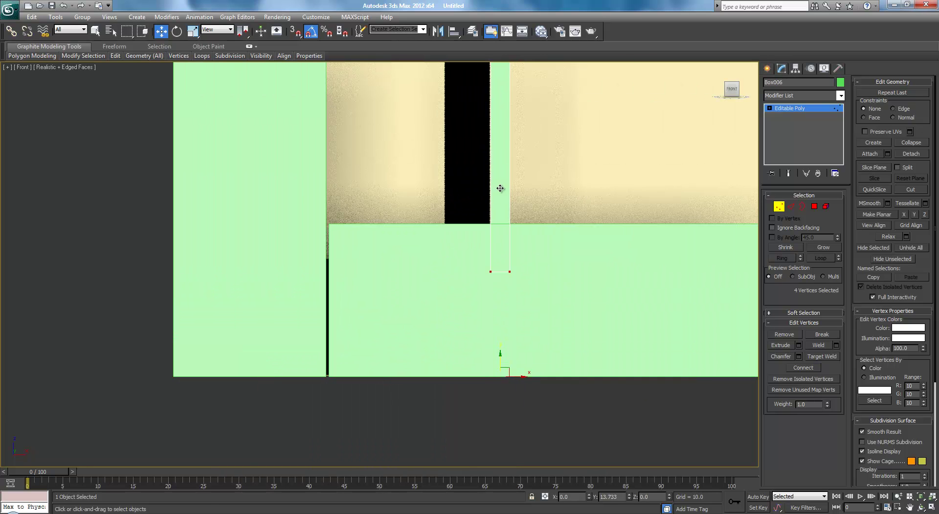
left_click_drag(507, 127, 521, 197)
scroll(463, 266, "down", 5)
- Move the bottom bar's left-end vertices against the left side strip to close the gap, then leave vertex editing and deselect the bar
left_click(463, 273)
left_click(781, 109)
left_click(503, 272)
left_click(779, 206)
middle_click_drag(459, 279, 466, 275)
scroll(368, 271, "up", 4)
left_click_drag(360, 225, 411, 277)
scroll(411, 274, "up", 5)
scroll(465, 421, "down", 8)
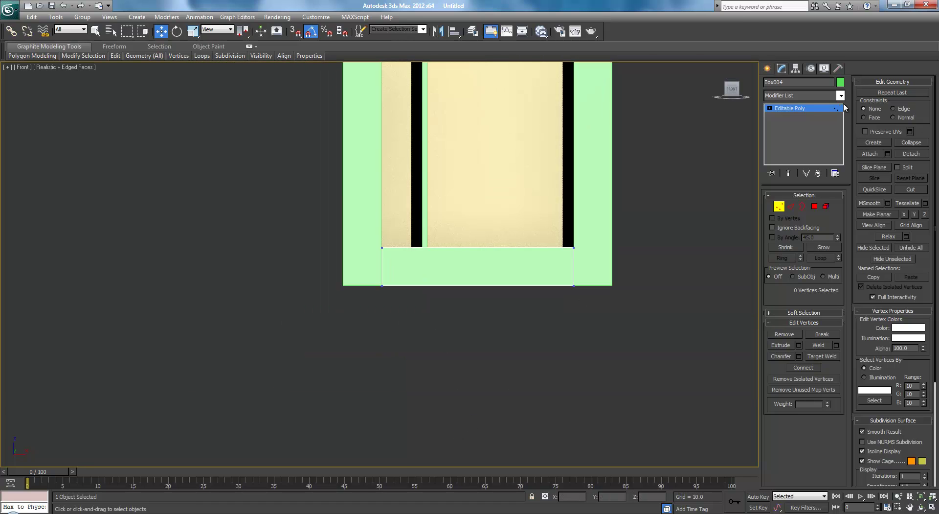
left_click(823, 111)
left_click(643, 140)
middle_click_drag(642, 139, 646, 249)
- Copy the thin strip along X and space the two vertical strips evenly beside the left side strip
left_click(425, 204)
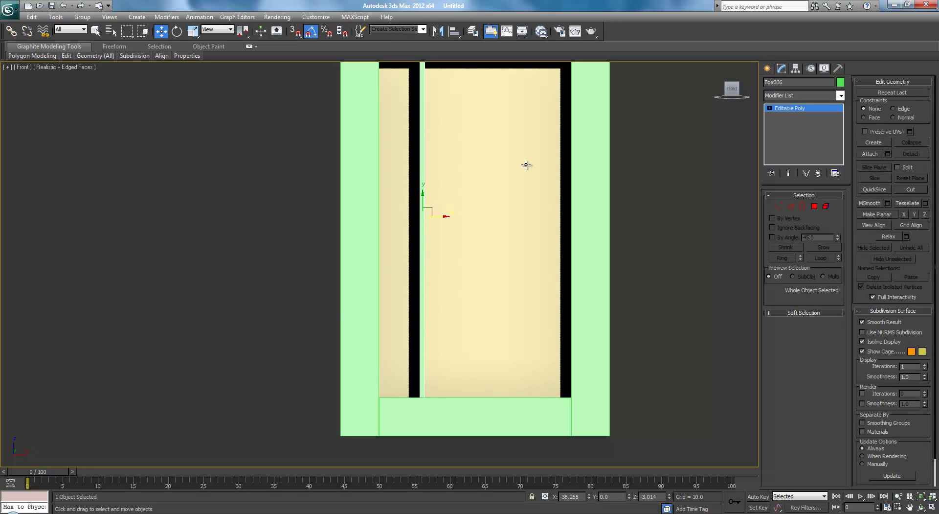
middle_click_drag(528, 164, 546, 185)
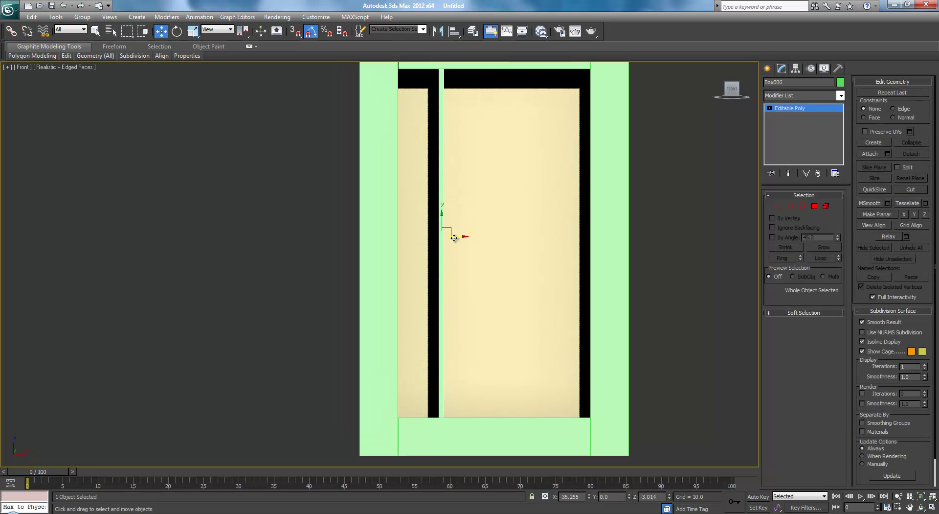
mouse_move(457, 238)
left_mouse_down()
mouse_move(429, 232)
mouse_move(455, 235)
left_mouse_up()
left_click(467, 303)
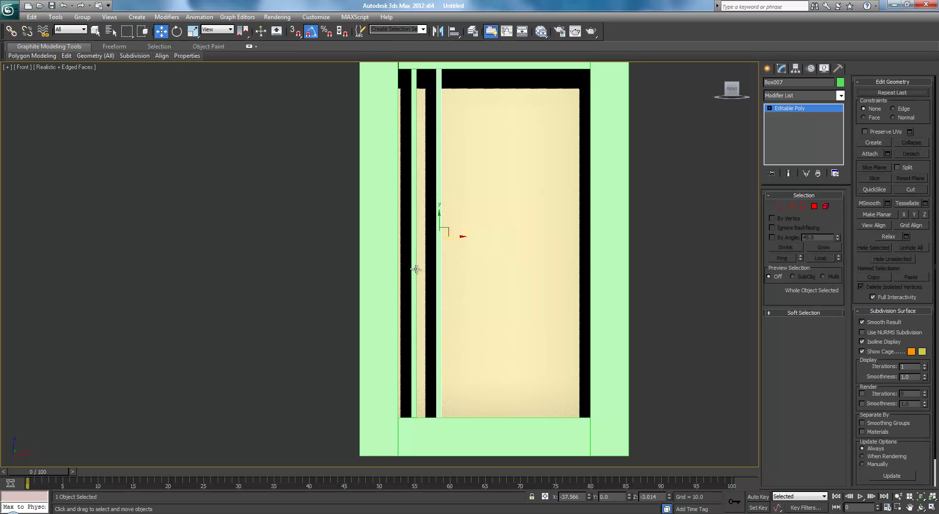
left_click(423, 266)
left_click_drag(430, 237, 433, 236)
- Raise the lower vertices of the thin strip nearer the centre so that only a short piece hangs from the top bar
left_click(441, 226)
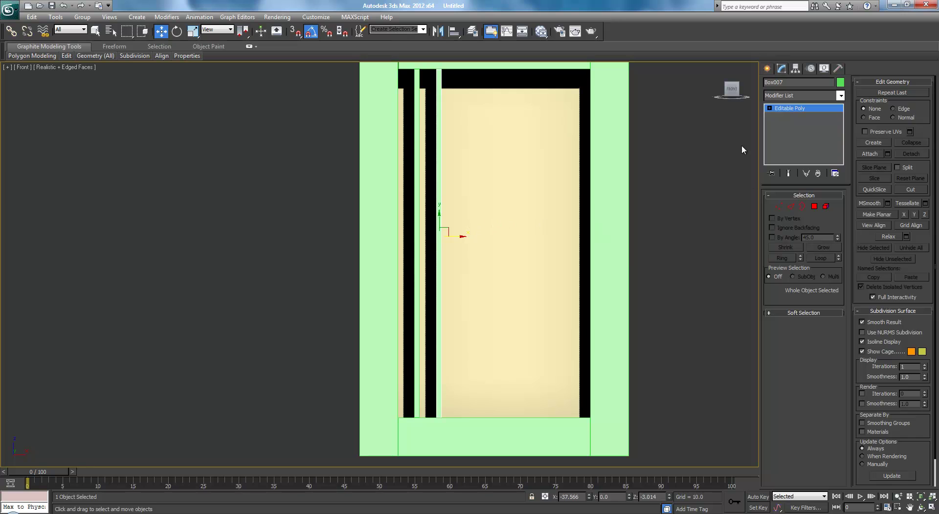
left_click(778, 207)
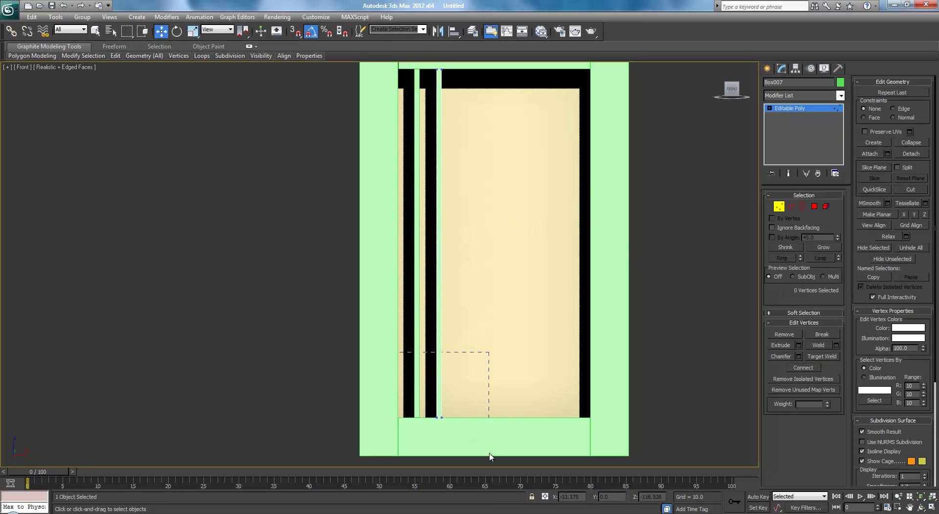
left_click_drag(491, 453, 489, 452)
left_click_drag(438, 399, 469, 107)
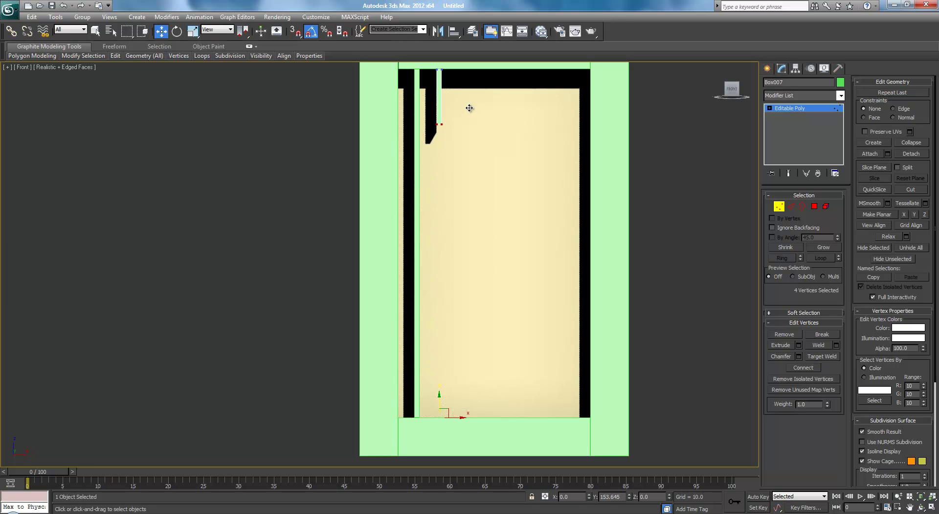
left_click_drag(470, 107, 469, 112)
left_click(787, 108)
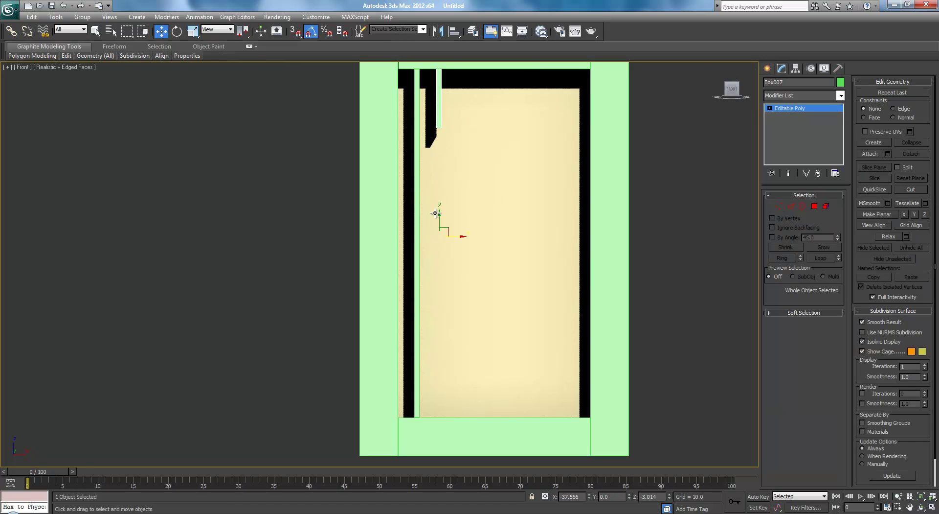
- Copy the short strip about 150 units down to the bottom of the frame opening
left_click_drag(440, 221, 446, 421, "shift")
left_click(479, 303)
middle_click_drag(575, 308, 625, 164)
scroll(625, 164, "up", 2)
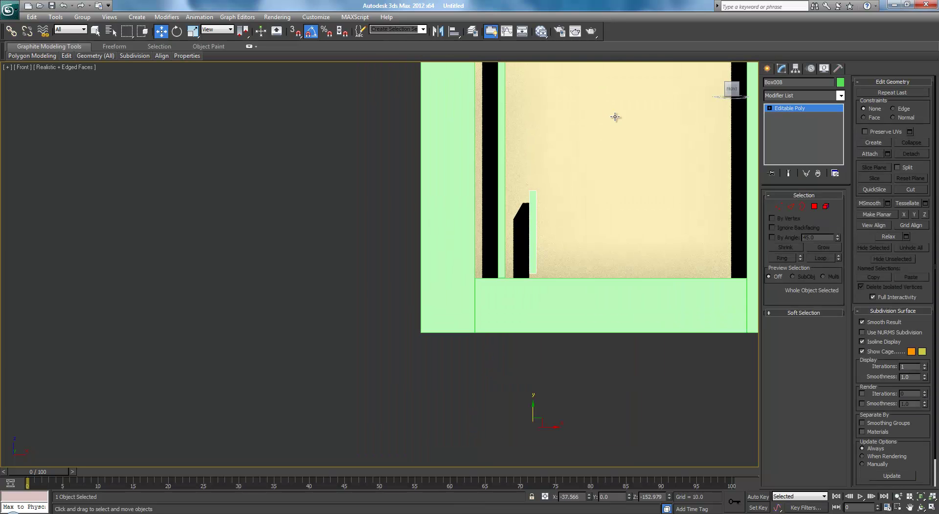
mouse_move(658, 282)
middle_mouse_down()
mouse_move(600, 230)
mouse_move(600, 246)
middle_mouse_up()
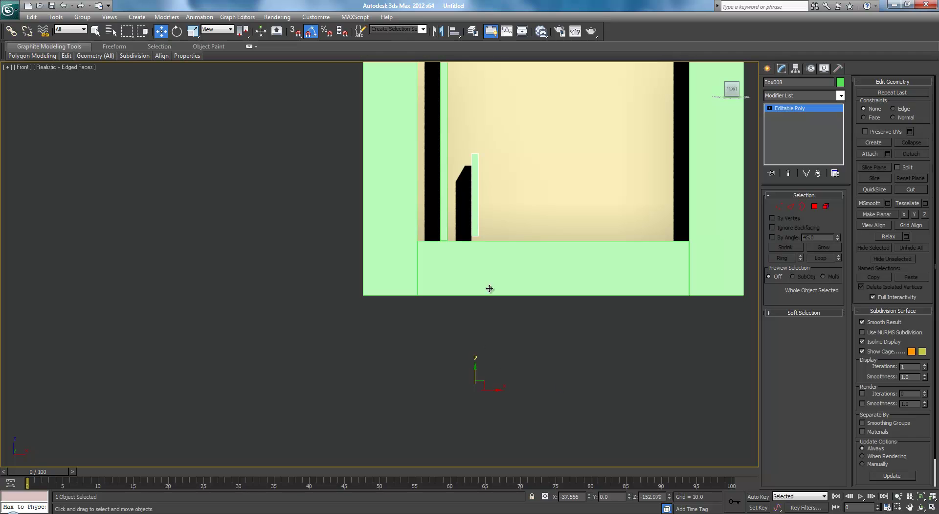
- Reset the transform of the lower short strip and center its pivot on the object
left_click(813, 68)
left_click(825, 68)
left_click(838, 68)
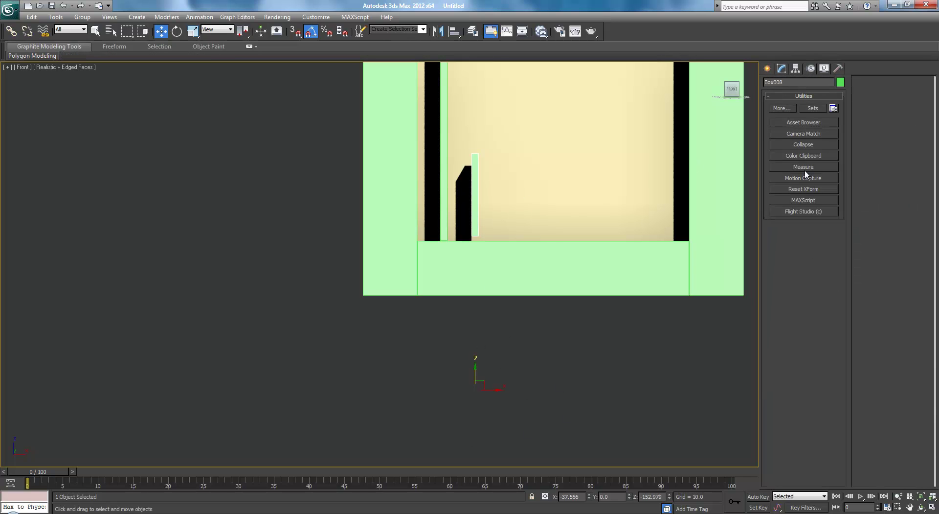
left_click(816, 189)
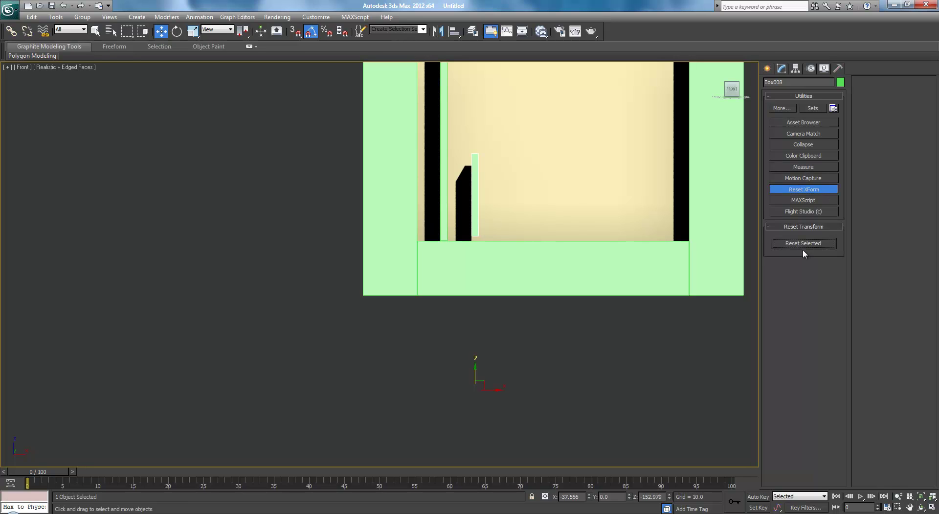
left_click(796, 69)
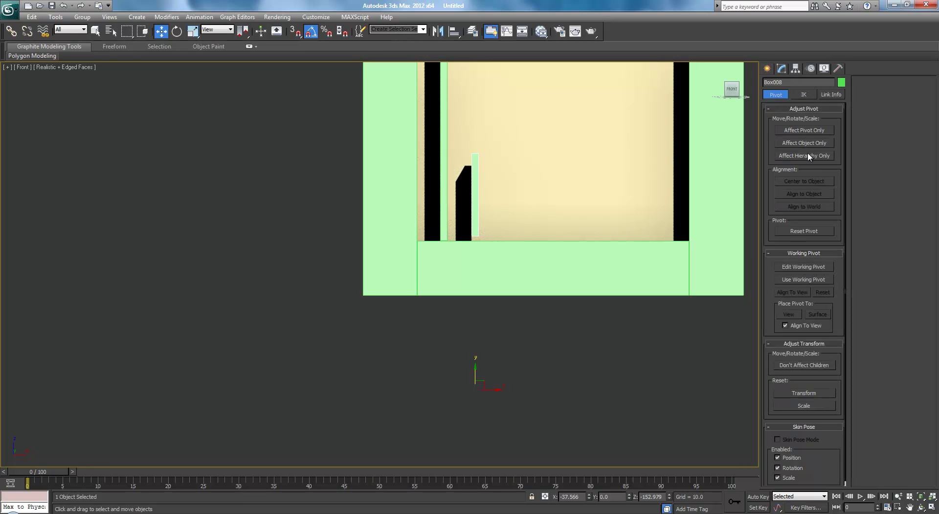
left_click(793, 130)
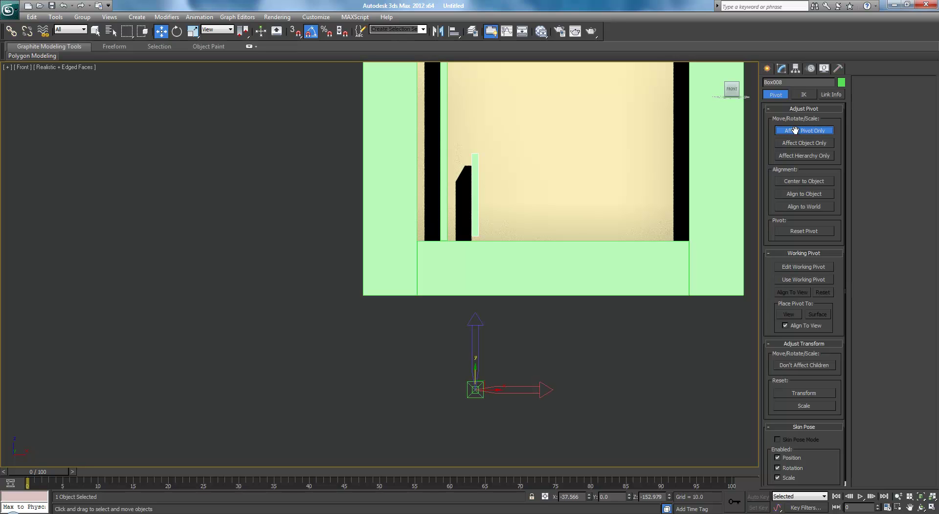
left_click(803, 181)
left_click(804, 130)
left_click(782, 68)
- Collapse the lower short strip to an editable poly and move it down about 1.7 units onto the bottom bar
middle_click_drag(595, 181, 597, 214)
scroll(587, 244, "up", 1)
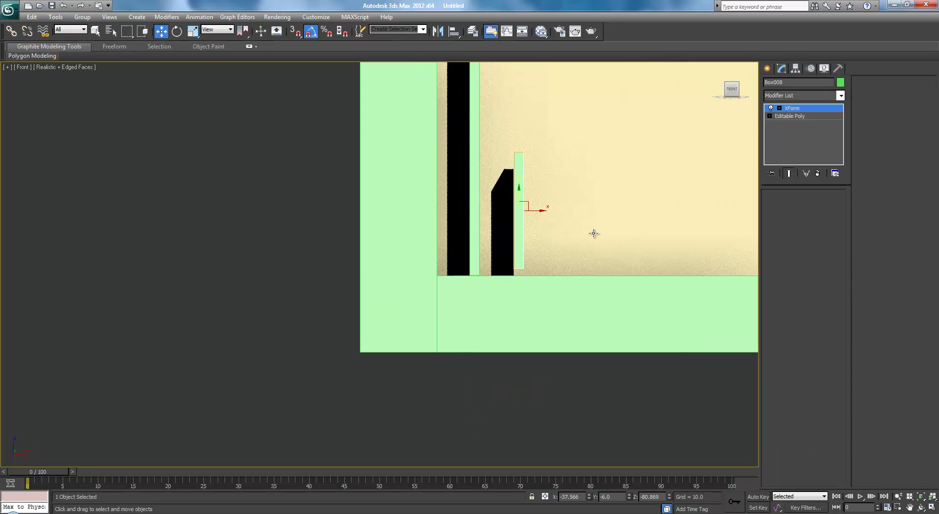
scroll(588, 243, "down", 3)
scroll(551, 304, "up", 2)
middle_click_drag(518, 220, 499, 236)
key("ctrl+e")
scroll(465, 276, "up", 3)
left_click_drag(497, 237, 501, 251)
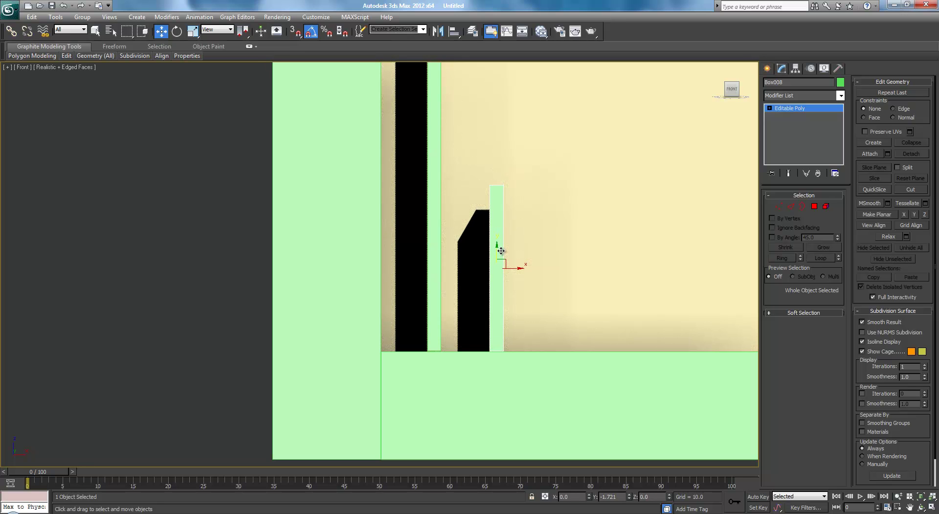
- Select the long strip and both short strips and copy them along X to the opposite side of the opening
scroll(500, 250, "down", 10)
middle_click_drag(519, 242, 521, 302)
scroll(521, 300, "up", 2)
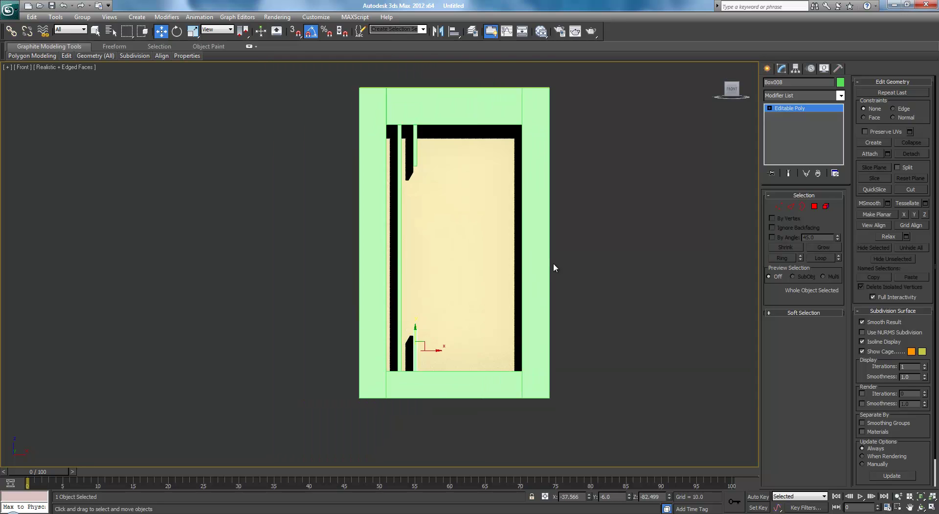
left_click(590, 268)
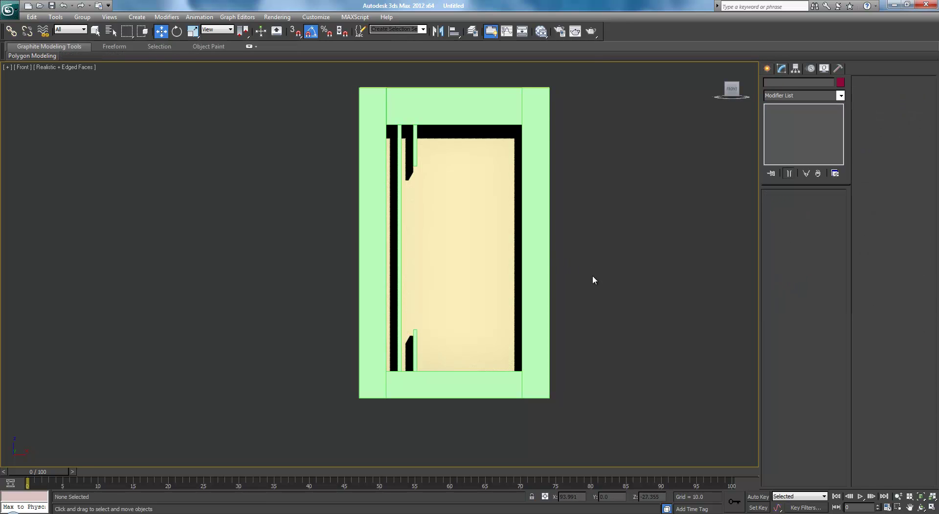
scroll(487, 270, "up", 2)
left_click(407, 246)
left_click(428, 115, "ctrl")
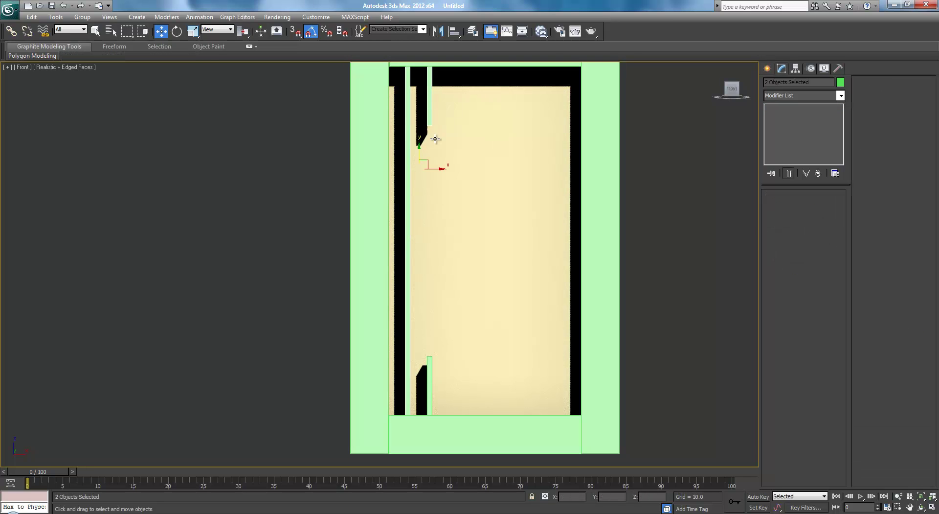
left_click(431, 367, "ctrl")
left_click_drag(440, 243, 542, 244, "shift")
key("Return")
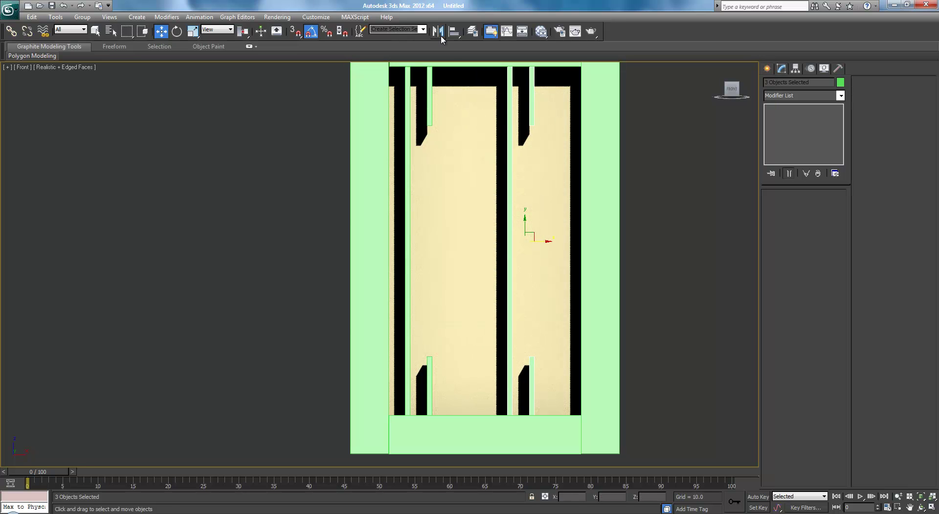
- Mirror the three copied strips on the X axis without cloning, move them toward the right side strip, and deselect them
left_click(439, 31)
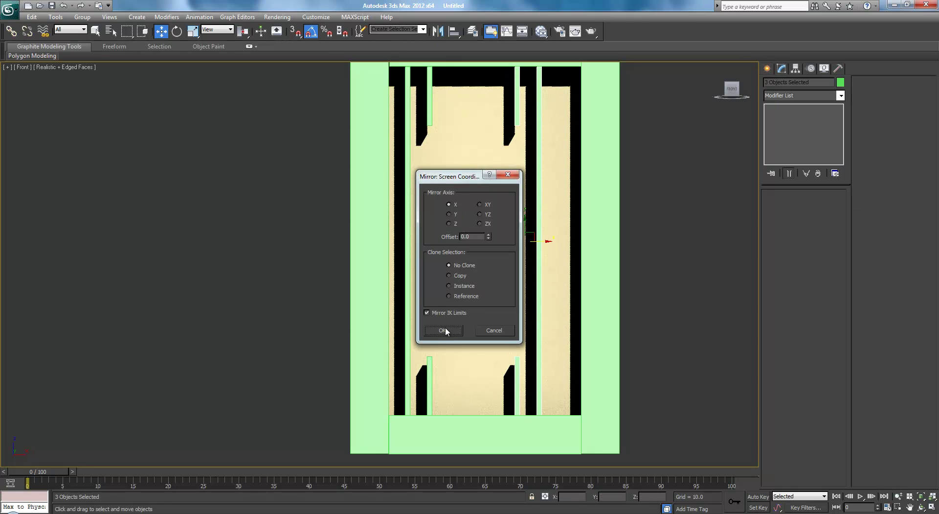
left_click(443, 330)
middle_click_drag(564, 231, 541, 263)
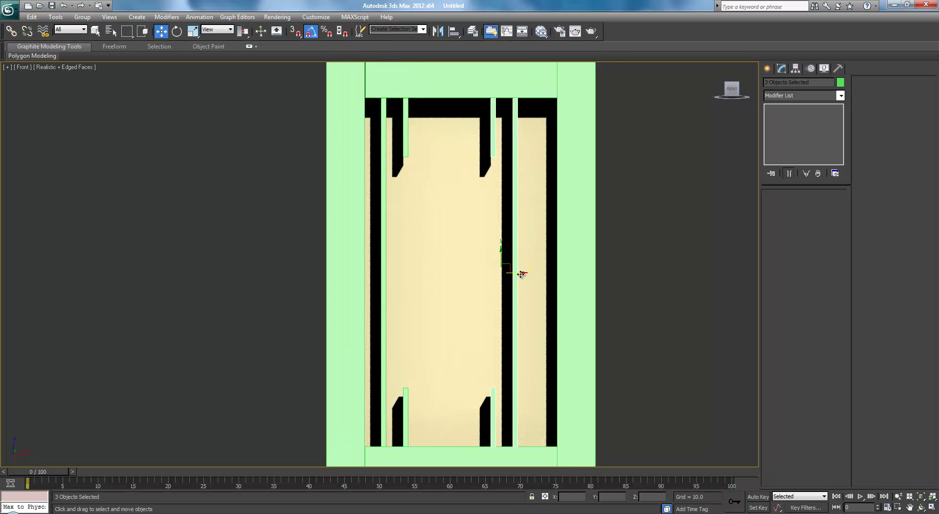
left_click_drag(520, 273, 541, 268)
left_click(656, 264)
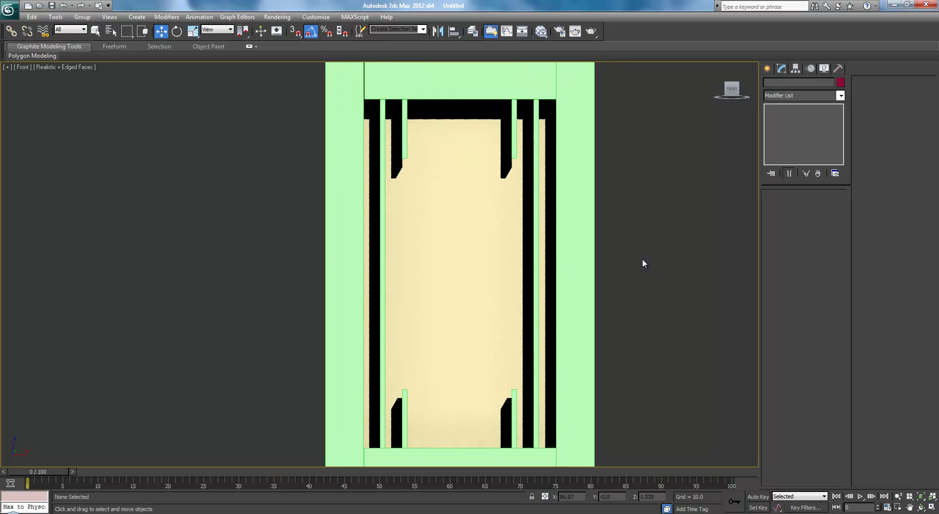
- Switch to the perspective view and examine the depth of the frame and lattice strips from the side
key("p")
scroll(544, 257, "down", 5)
middle_click_drag(545, 256, 617, 264, "alt")
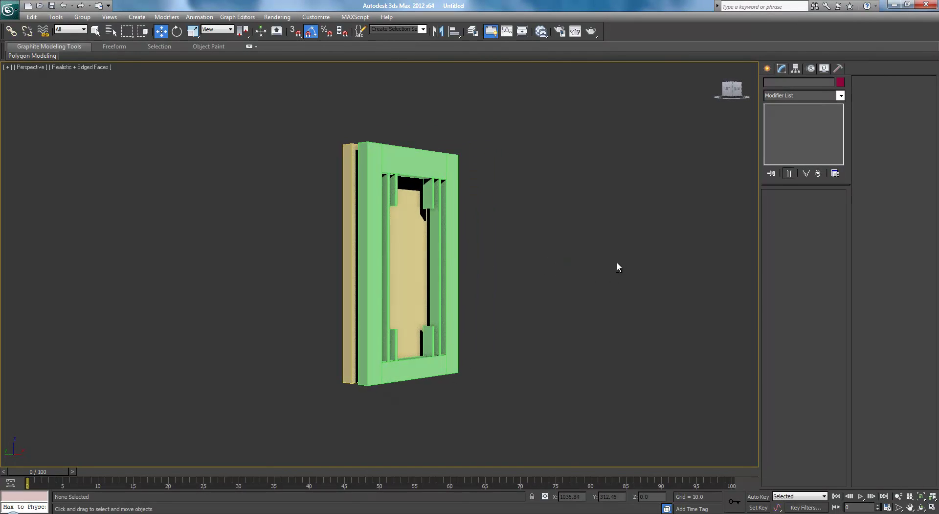
- Delete the tan frame behind the green lantern panel and check the remaining frame and strips
left_click(425, 263)
key("Delete")
scroll(494, 231, "up", 3)
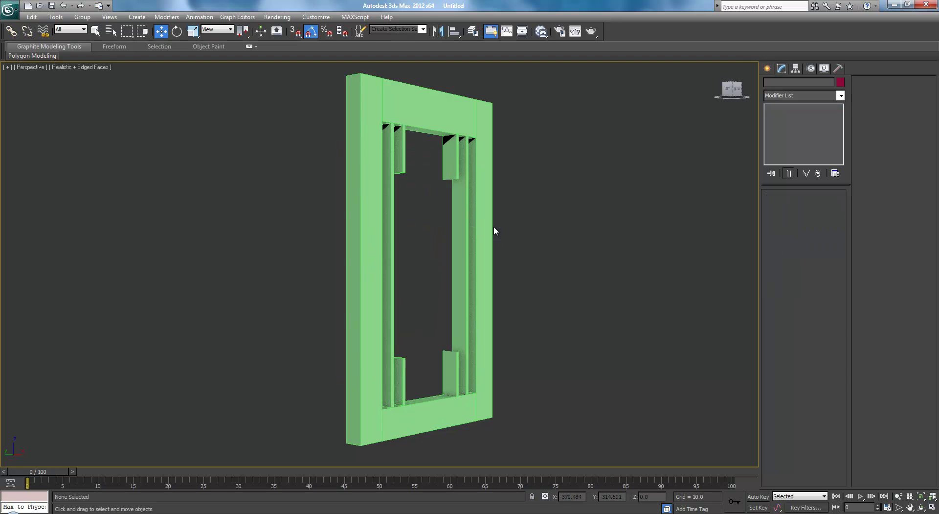
middle_click_drag(526, 233, 507, 252, "alt")
scroll(461, 194, "up", 4)
scroll(462, 240, "down", 3)
- In the front view, copy the lower-left short vertical strip rotated 90 degrees to make a horizontal strip
key("f")
scroll(513, 269, "up", 3)
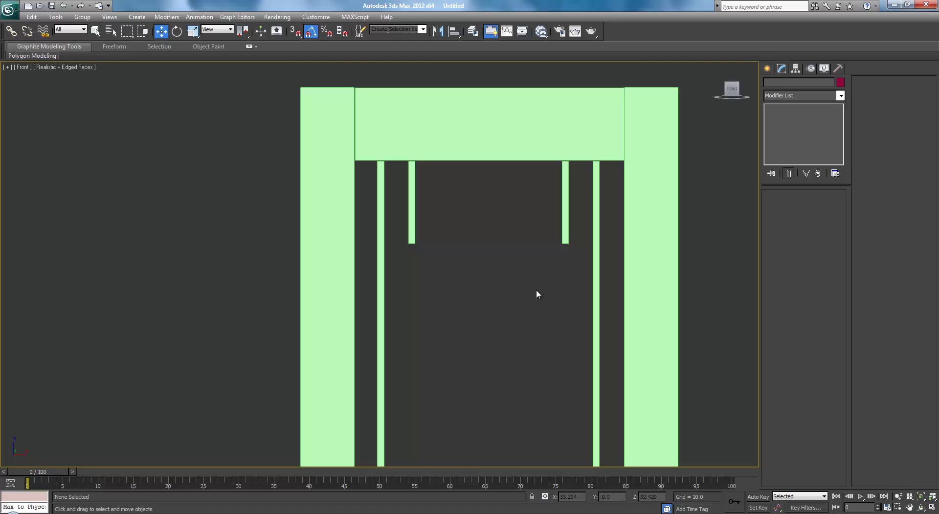
left_click(412, 205)
scroll(541, 257, "down", 3)
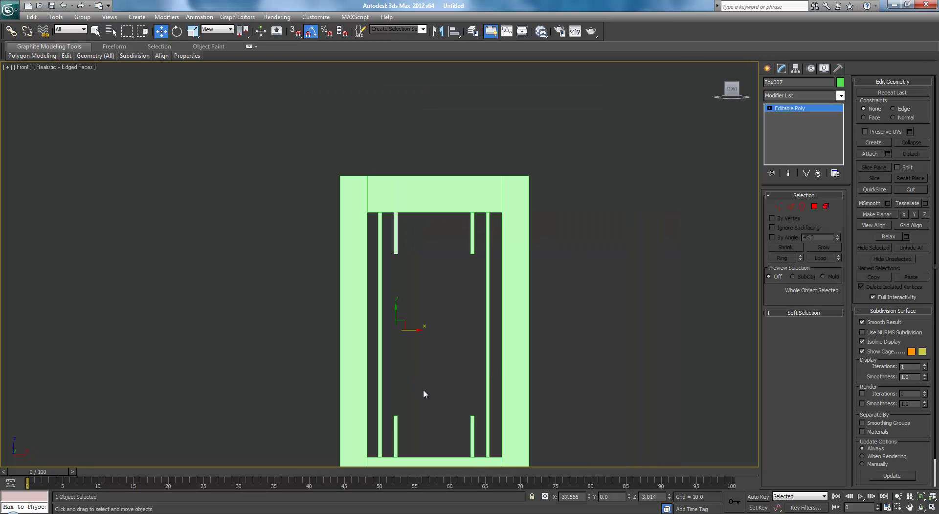
left_click(395, 425)
middle_click_drag(420, 377, 420, 334)
key("e")
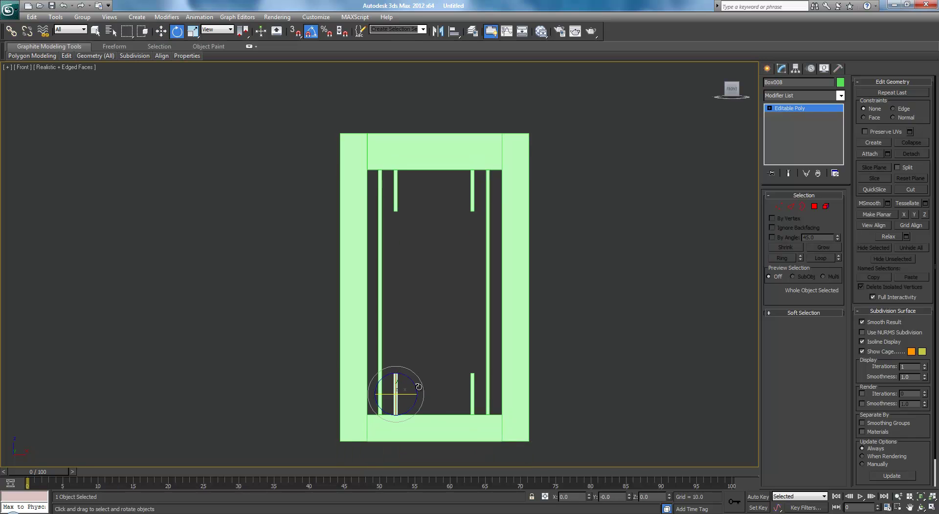
mouse_move(413, 382)
left_mouse_down("shift")
mouse_move(385, 383)
mouse_move(392, 340)
left_mouse_up("shift")
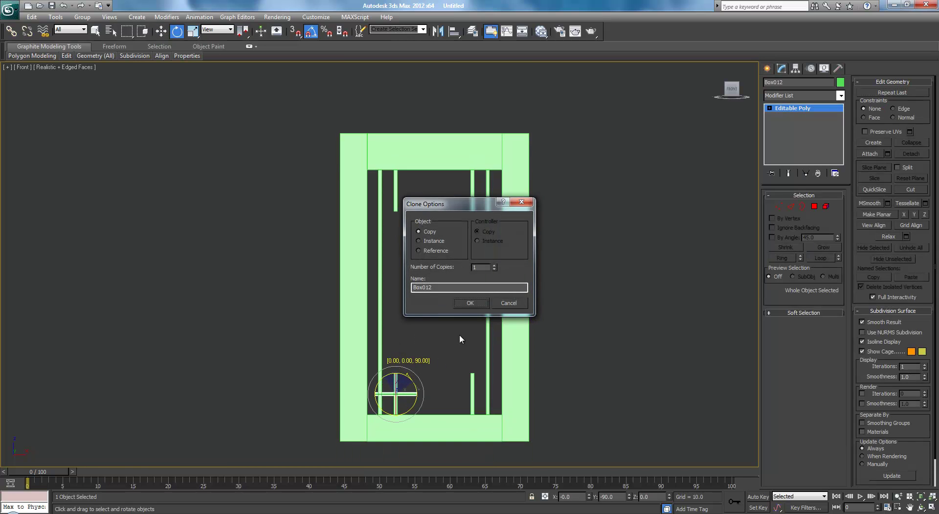
left_click(468, 300)
- Move the horizontal strip's right end vertices along X until they meet the frame's right side bar
scroll(450, 270, "up", 2)
scroll(450, 270, "up", 2)
middle_click_drag(483, 320, 493, 266)
left_click(774, 206)
key("w")
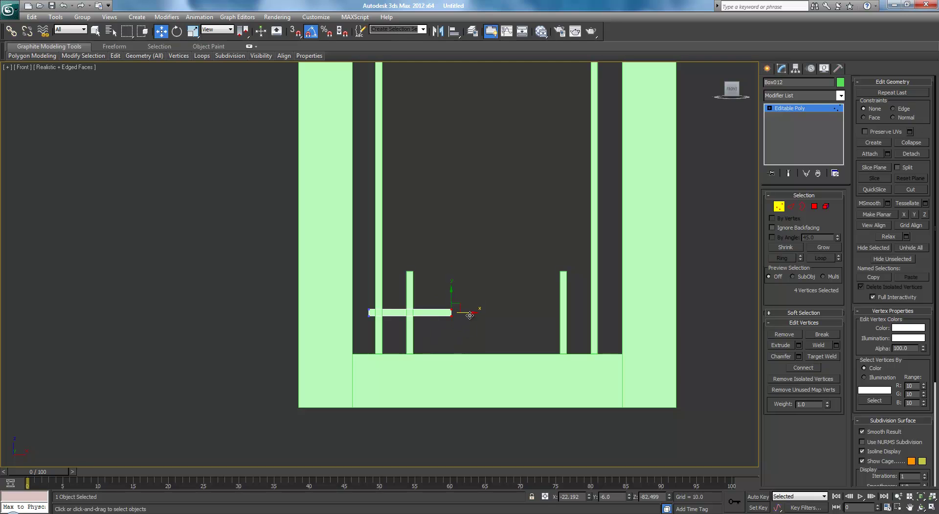
left_click_drag(470, 315, 640, 313)
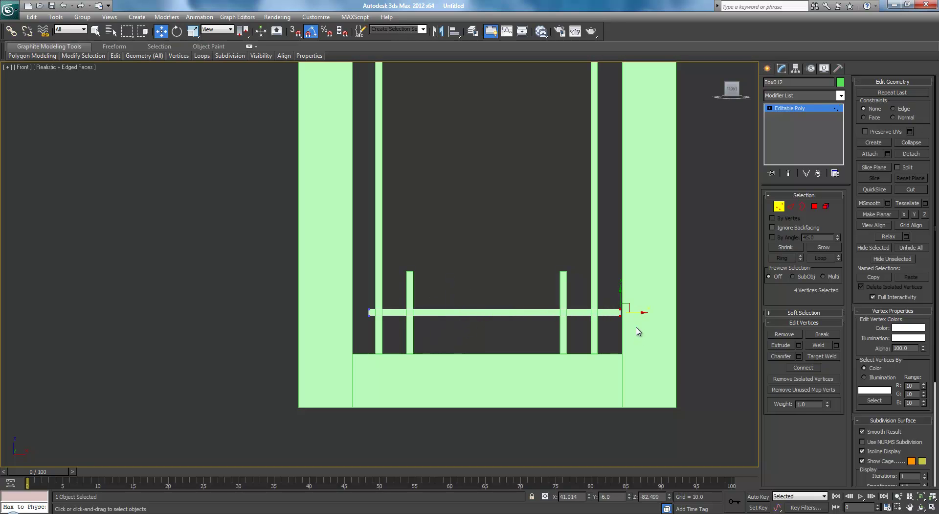
middle_click_drag(635, 326, 181, 203)
scroll(548, 300, "up", 2)
scroll(545, 298, "up", 3)
left_click_drag(619, 277, 628, 278)
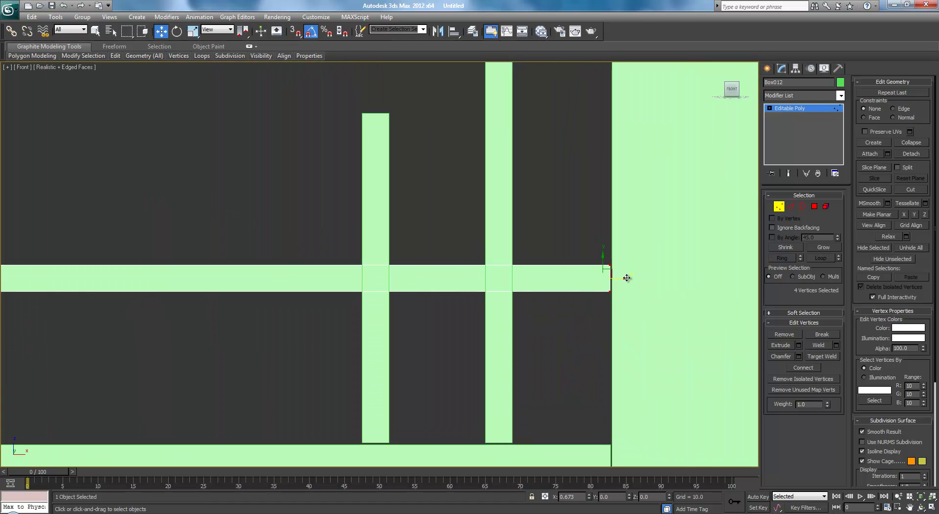
- Extend the horizontal strip's left end vertices to the inner edge of the frame's left side bar
scroll(629, 277, "down", 5)
scroll(447, 268, "up", 2)
left_click_drag(367, 226, 365, 321)
scroll(440, 299, "up", 3)
scroll(707, 310, "down", 4)
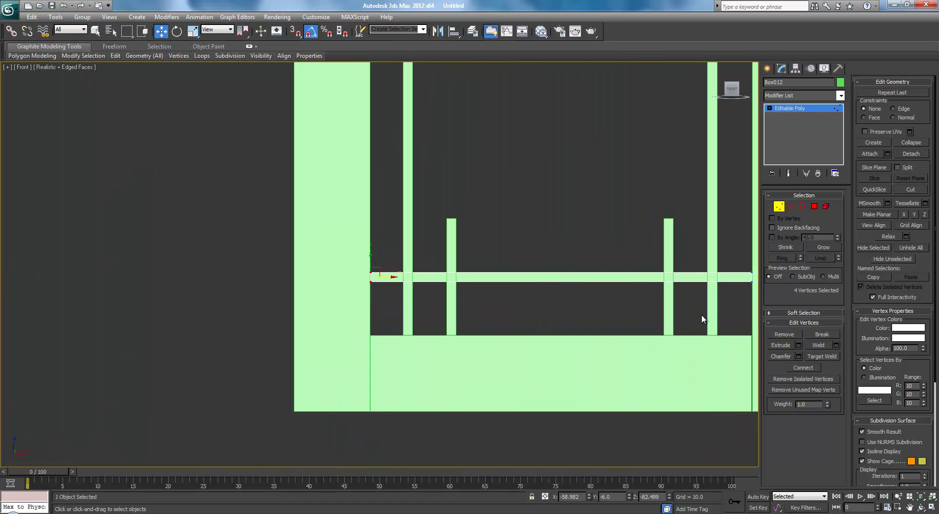
- Select all vertices of the full-width horizontal strip, move them down about 5 units toward the bottom bar, and leave vertex editing
left_click_drag(210, 256, 531, 401)
left_click_drag(392, 260, 391, 269)
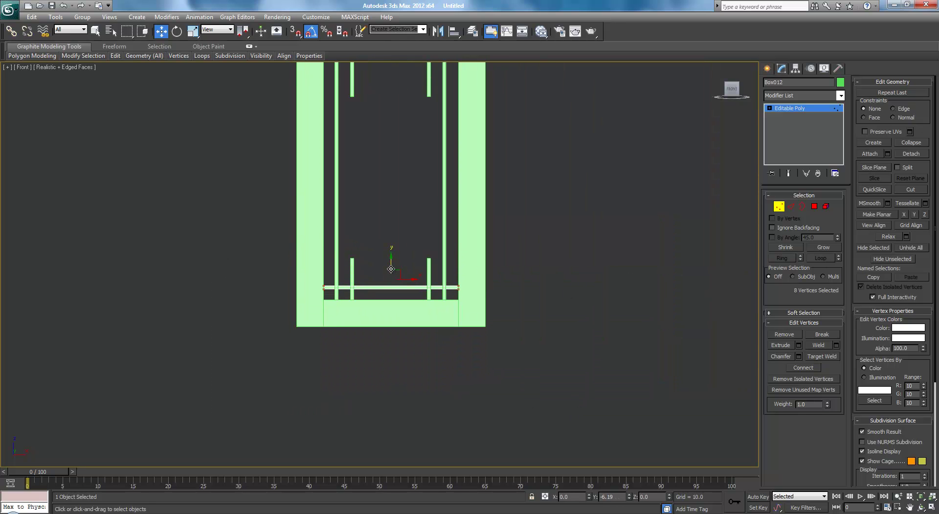
left_click_drag(391, 268, 391, 267)
scroll(377, 303, "up", 5)
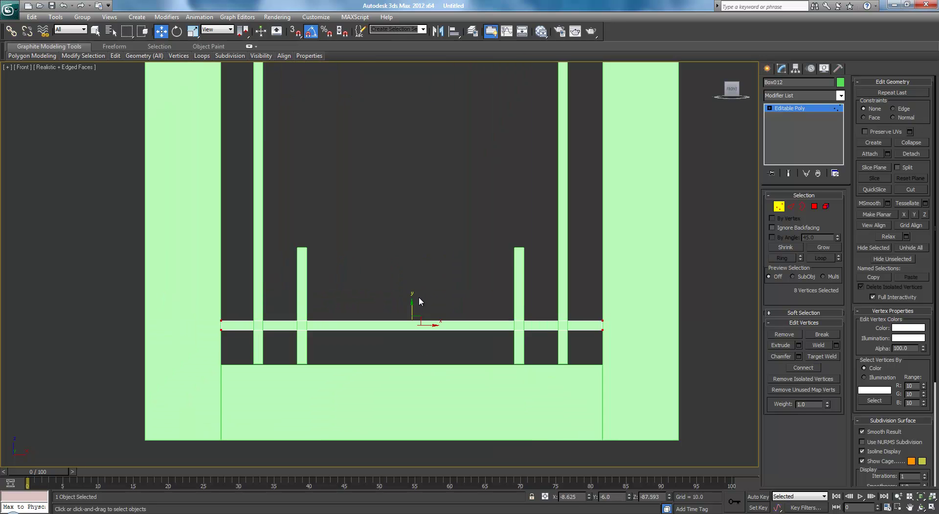
left_click_drag(412, 306, 412, 305)
scroll(412, 304, "down", 3)
left_click(617, 268)
middle_click_drag(617, 267, 629, 298)
scroll(404, 307, "up", 4)
middle_click_drag(404, 307, 426, 264)
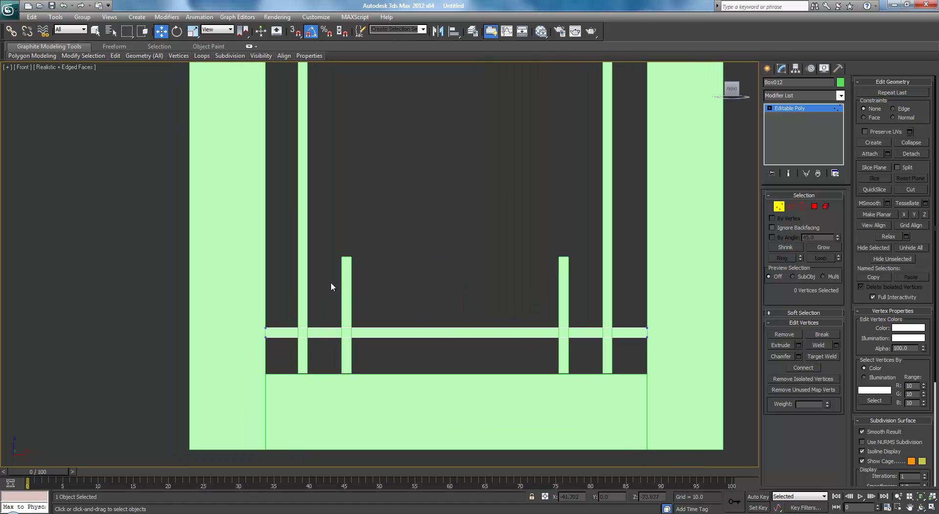
left_click(783, 108)
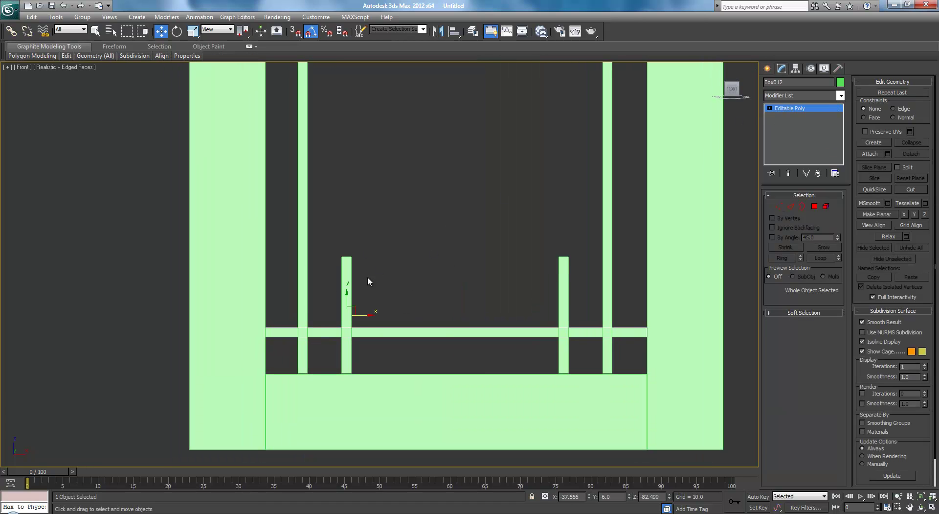
key("e")
left_click_drag(353, 299, 384, 304, "shift")
left_click(508, 301)
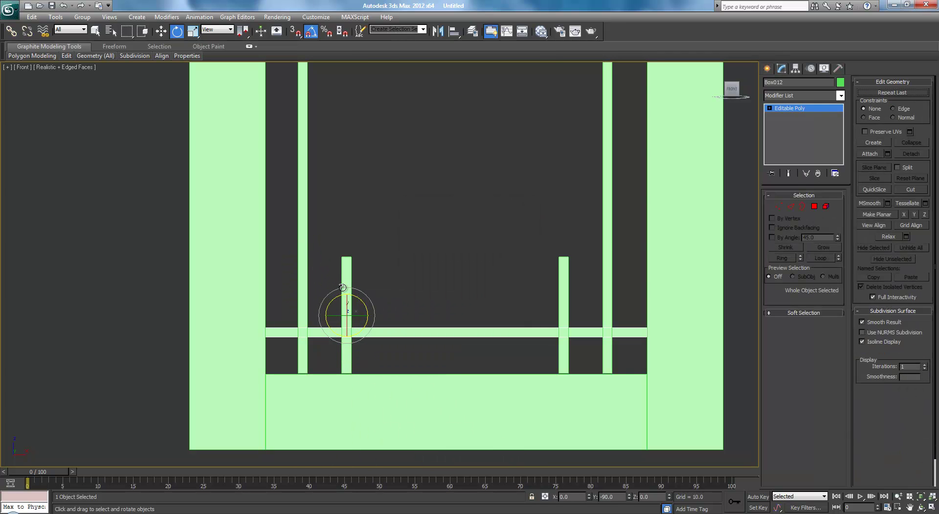
- Copy the lower-left short vertical strip rotated 90 degrees and move the copy up about 7 units above the full-width strip
left_click_drag(356, 293, 390, 333, "shift")
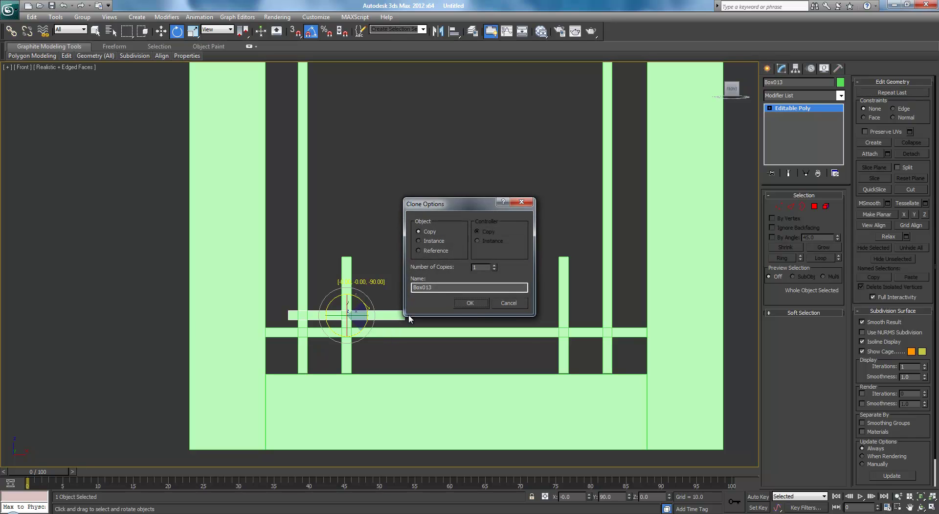
left_click(471, 306)
middle_click_drag(447, 283, 460, 307)
key("w")
left_click_drag(362, 319, 367, 293)
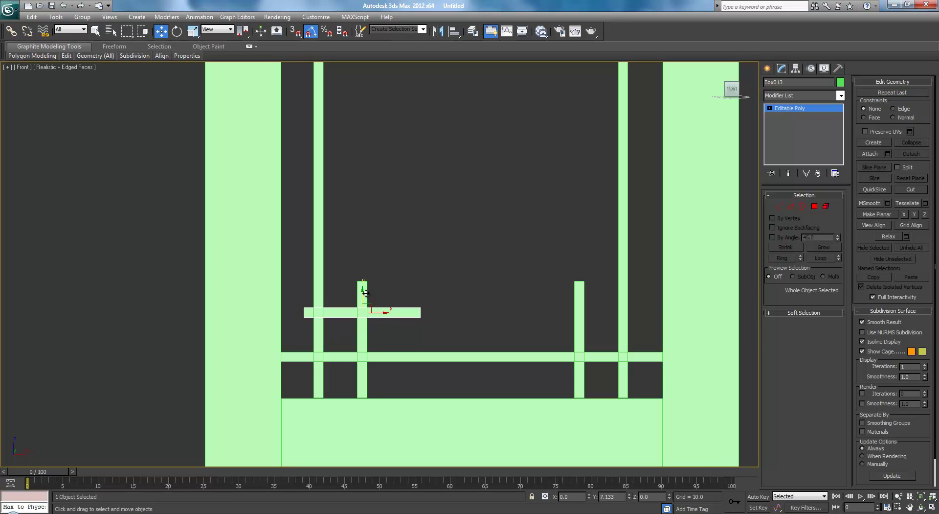
- Move the left end vertices of the short horizontal strip to the inner edge of the left side bar
left_click(779, 206)
left_click_drag(297, 238, 330, 327)
scroll(437, 308, "up", 2)
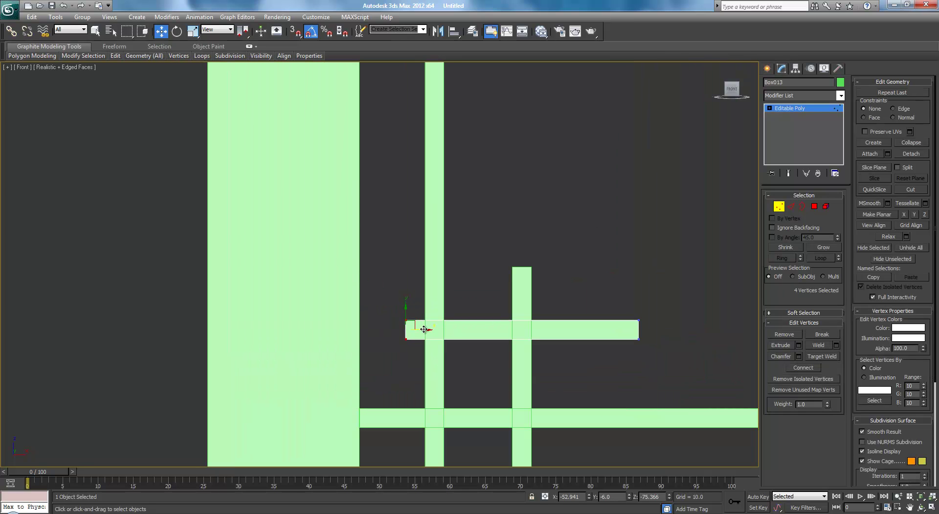
left_click_drag(424, 330, 379, 328)
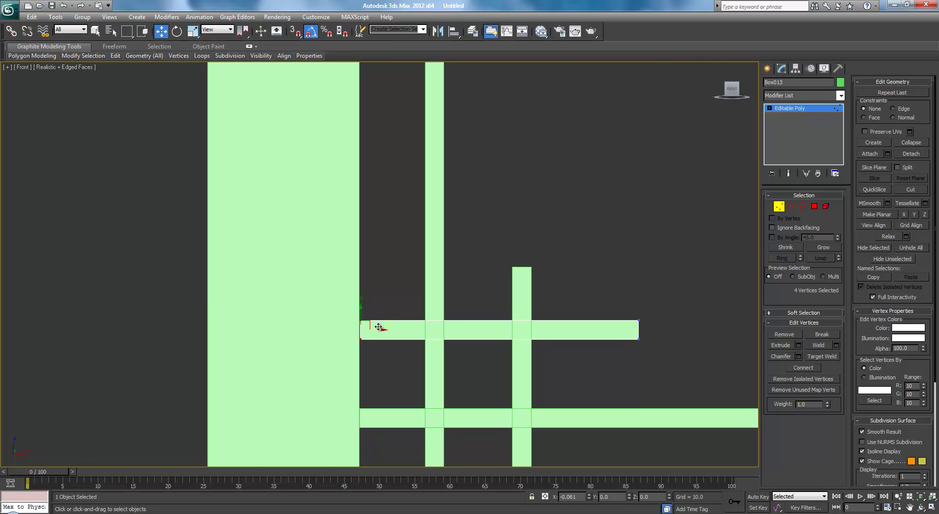
- Shorten the short horizontal strip by moving its right end vertices about 6.4 units left along X
scroll(434, 342, "down", 3)
middle_click_drag(531, 334, 461, 327)
left_click_drag(412, 243, 390, 314)
left_click_drag(422, 282, 405, 284)
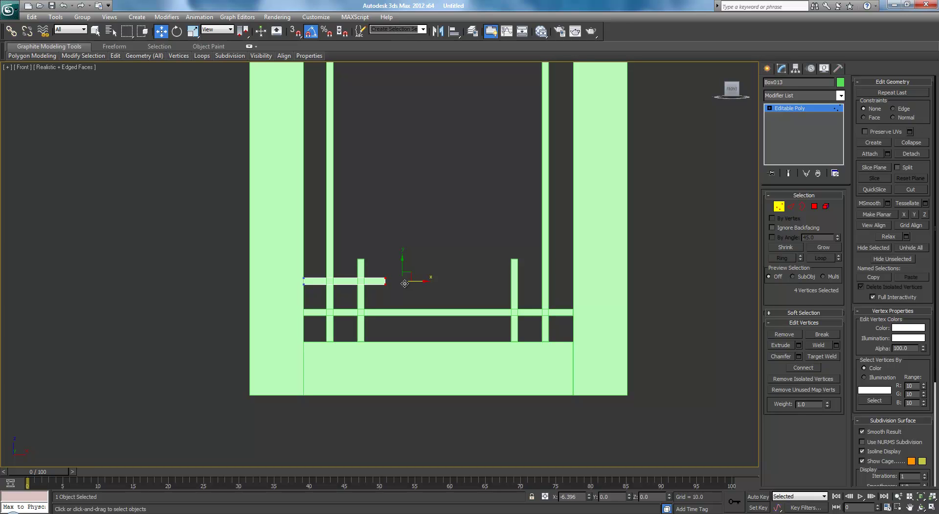
left_click_drag(405, 283, 405, 283)
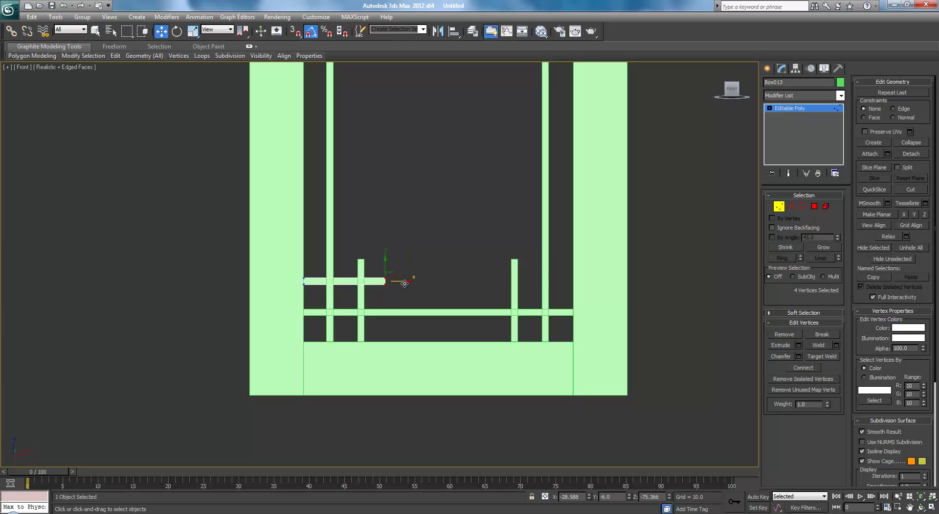
- Leave vertex editing, copy the short horizontal strip along X to the right side bar, and deselect it
left_click(785, 111)
left_click_drag(376, 282, 563, 285, "shift")
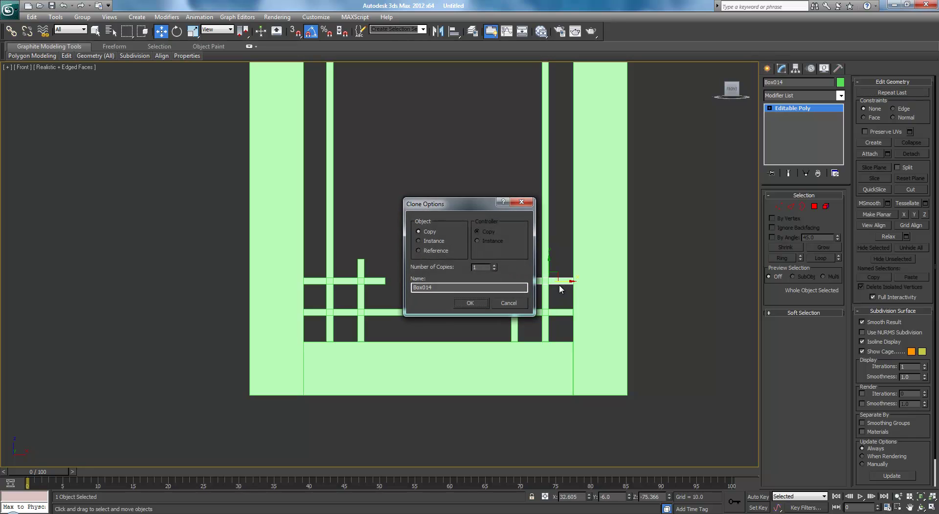
left_click(483, 302)
left_click(682, 275)
- Select the three lower horizontal strips and copy them upward into the upper part of the opening
middle_click_drag(678, 260, 675, 260)
scroll(599, 251, "down", 3)
middle_click_drag(600, 251, 613, 337)
left_click_drag(388, 369, 445, 421)
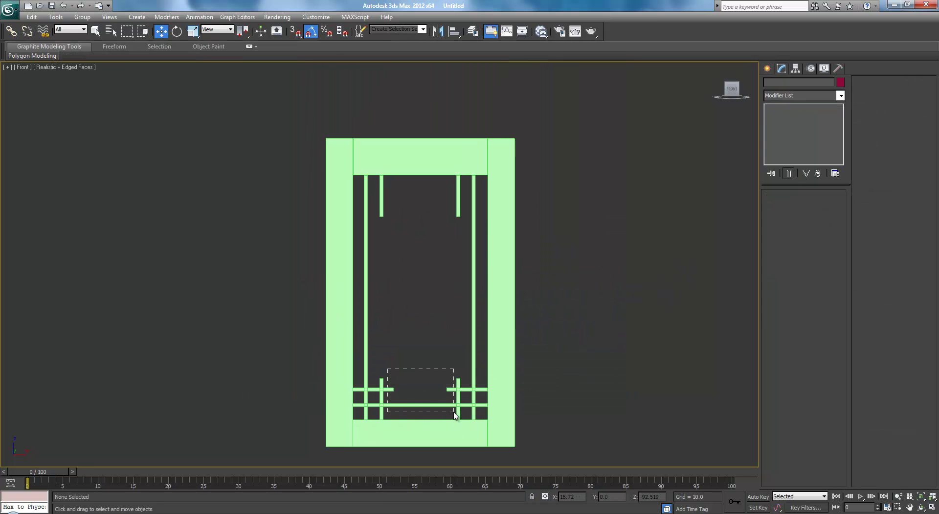
left_click_drag(453, 412, 453, 412)
left_click_drag(421, 375, 421, 225, "shift")
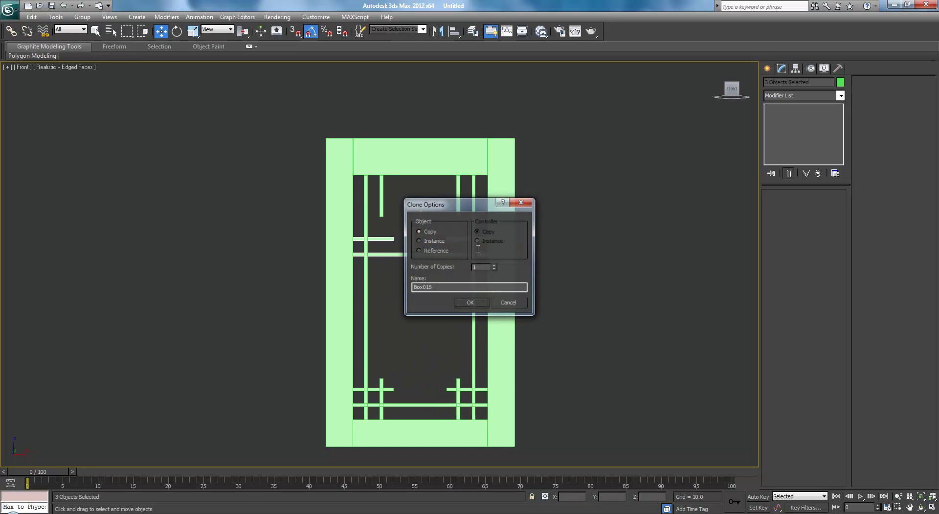
left_click(483, 304)
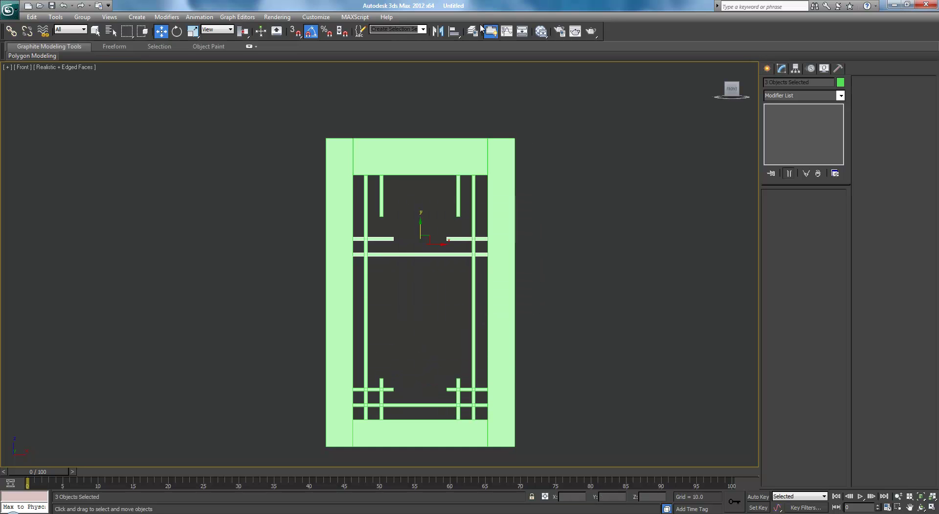
- Mirror the three copied strips on the Y axis without cloning, move them up near the top bar, and deselect them
left_click(439, 30)
left_click(448, 215)
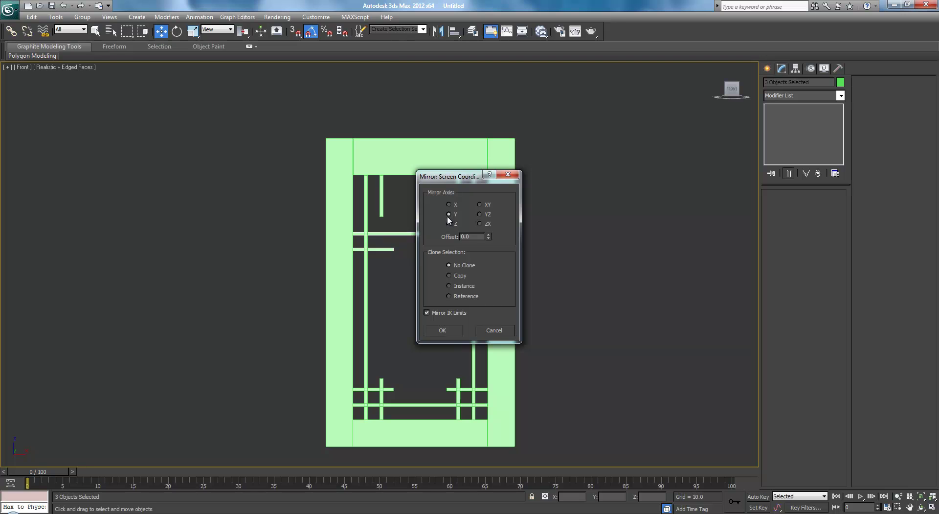
left_click(447, 334)
scroll(444, 264, "up", 3)
left_click_drag(432, 250, 439, 188)
scroll(439, 187, "down", 4)
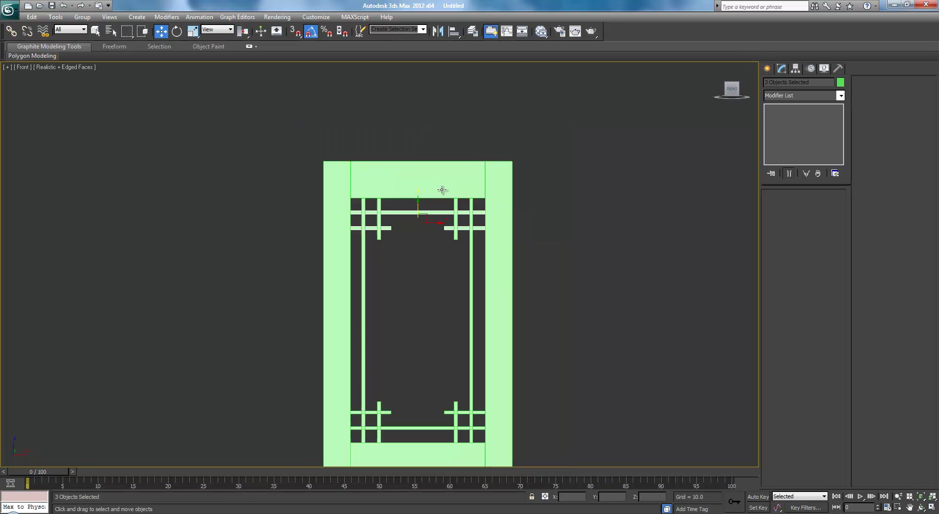
left_click(553, 238)
- Switch to the perspective view and examine the finished lattice and frame from several angles
scroll(558, 254, "up", 2)
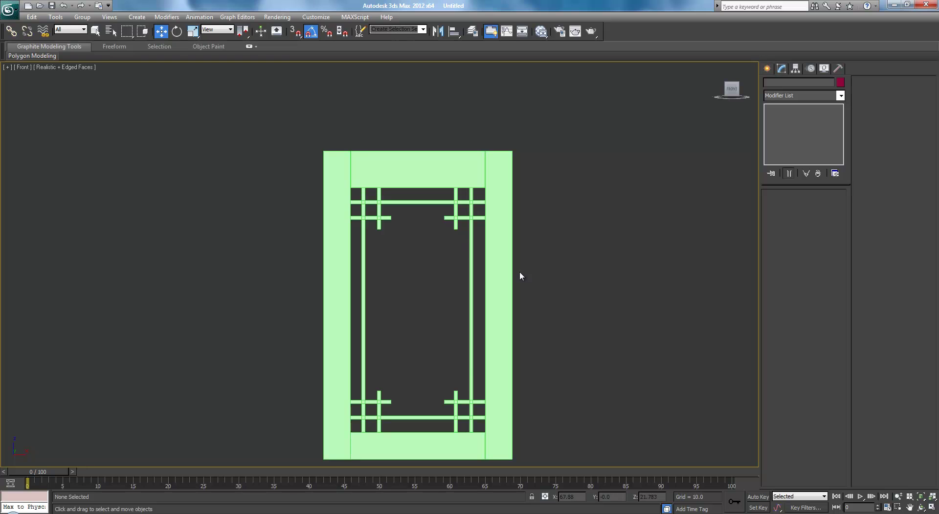
key("p")
middle_click_drag(522, 248, 532, 183)
middle_click_drag(496, 231, 391, 193, "alt")
scroll(510, 251, "down", 3)
middle_click_drag(496, 219, 550, 242, "alt")
scroll(578, 171, "up", 3)
middle_click_drag(578, 172, 604, 223)
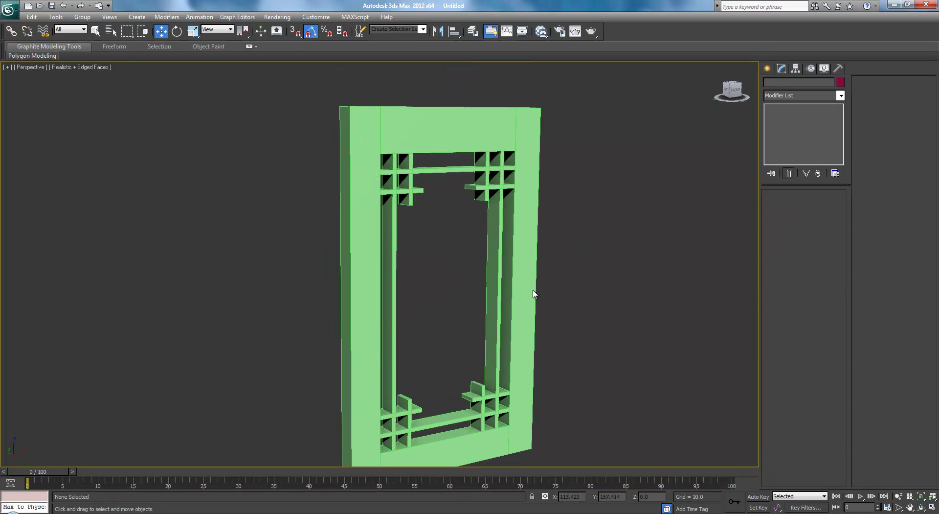